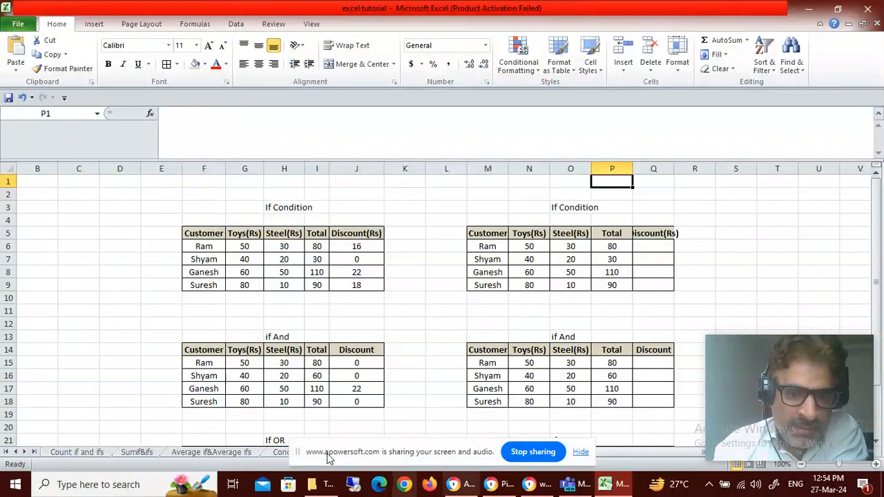
# - Widen column Q so the Discount(Rs) header fits inside the second If Condition table
pyautogui.moveTo(210, 235); pyautogui.dragTo(365, 282)
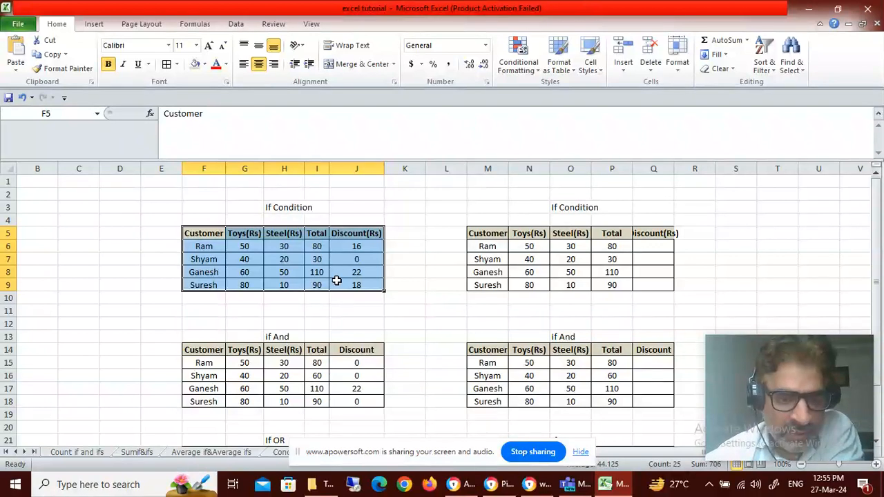
pyautogui.click(251, 235)
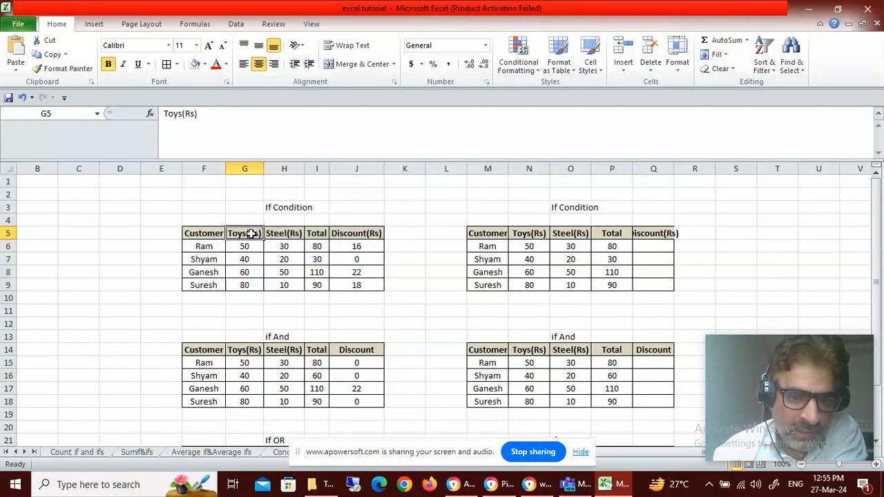
pyautogui.click(278, 236)
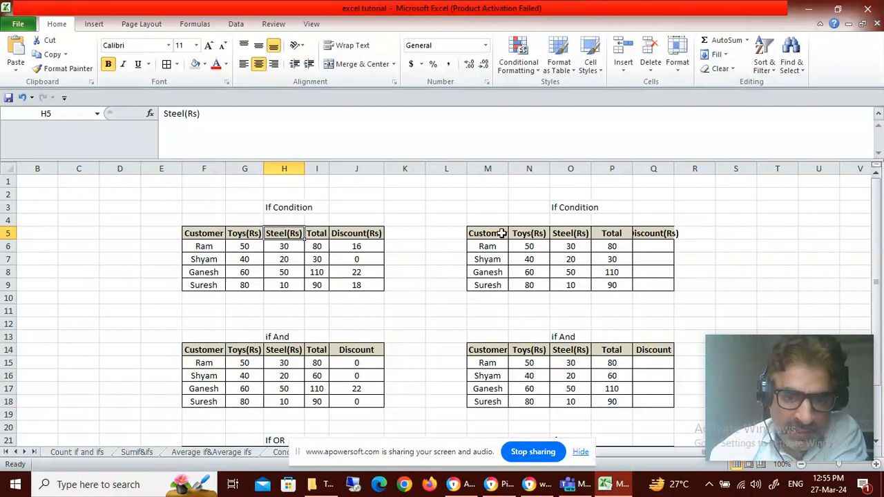
pyautogui.moveTo(502, 234); pyautogui.dragTo(658, 283)
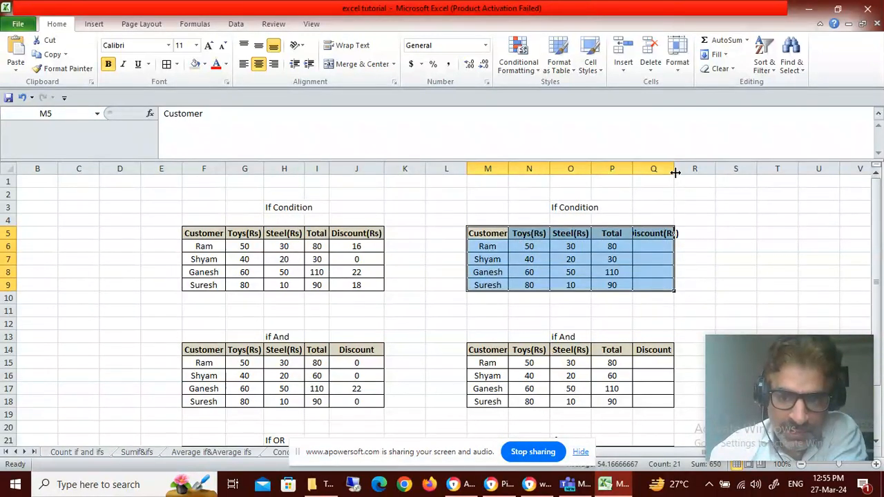
pyautogui.moveTo(675, 173); pyautogui.dragTo(695, 171)
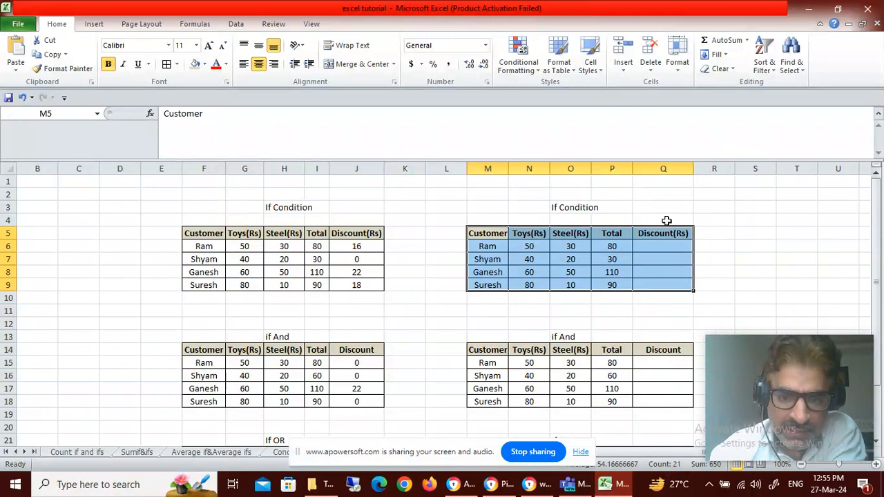
# - Examine the Toys, Steel and Total cells in row 6 of the second If Condition table, including the total's formula
pyautogui.click(563, 246)
pyautogui.click(574, 206)
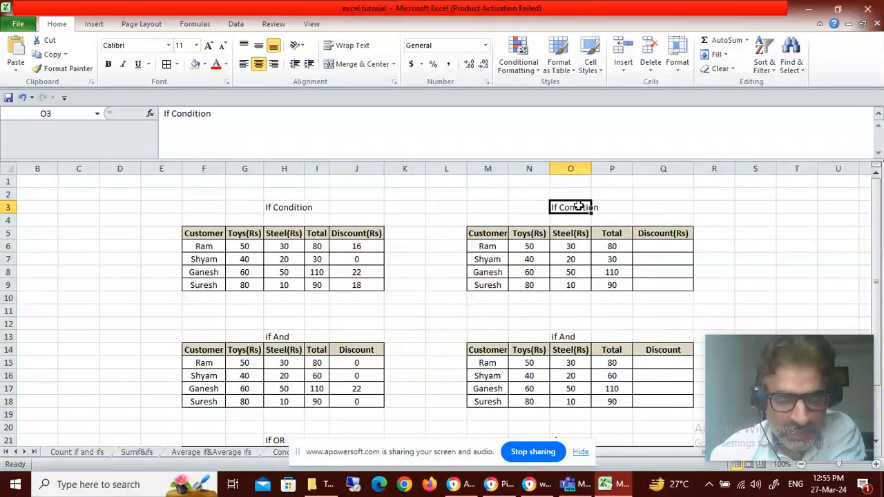
pyautogui.click(565, 246)
pyautogui.click(524, 247)
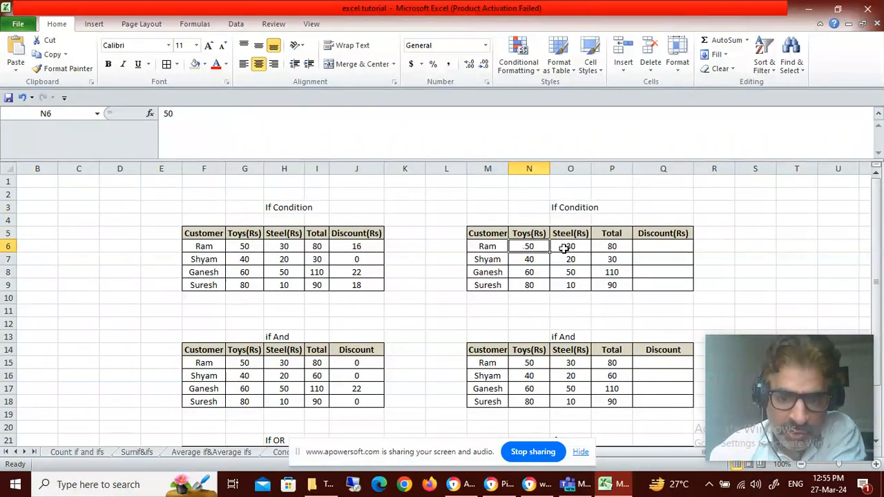
pyautogui.click(566, 247)
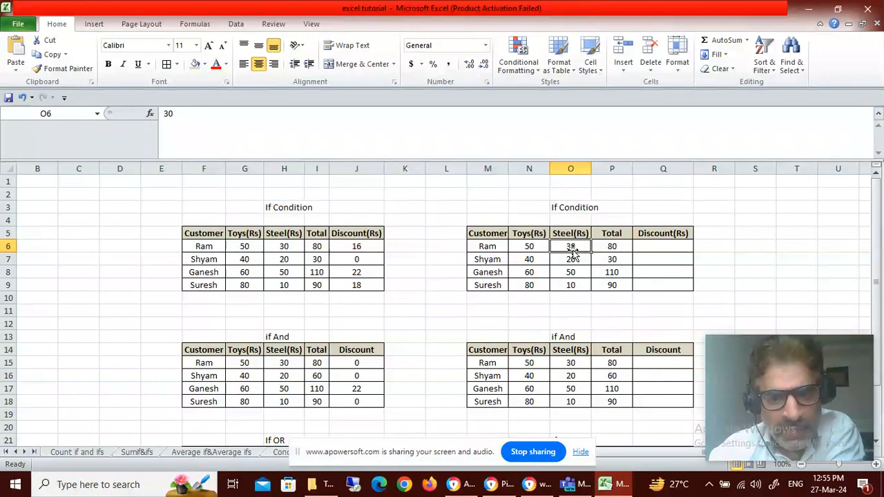
pyautogui.click(613, 247)
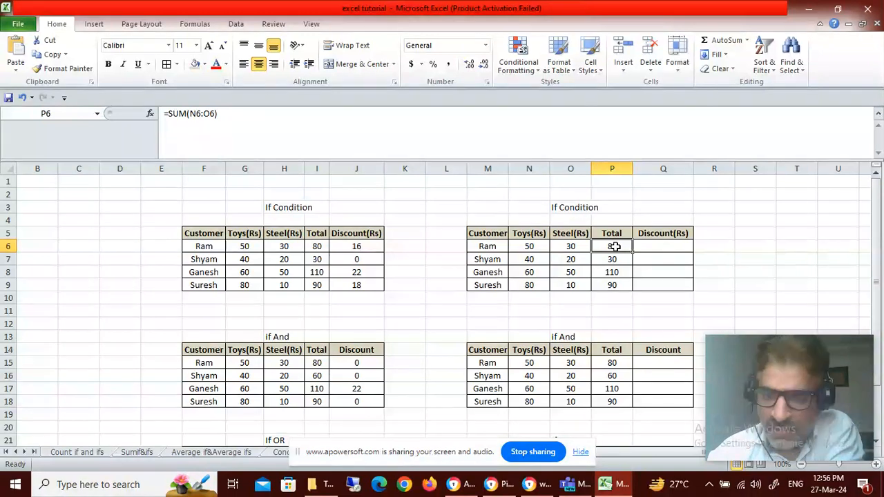
pyautogui.click(568, 246)
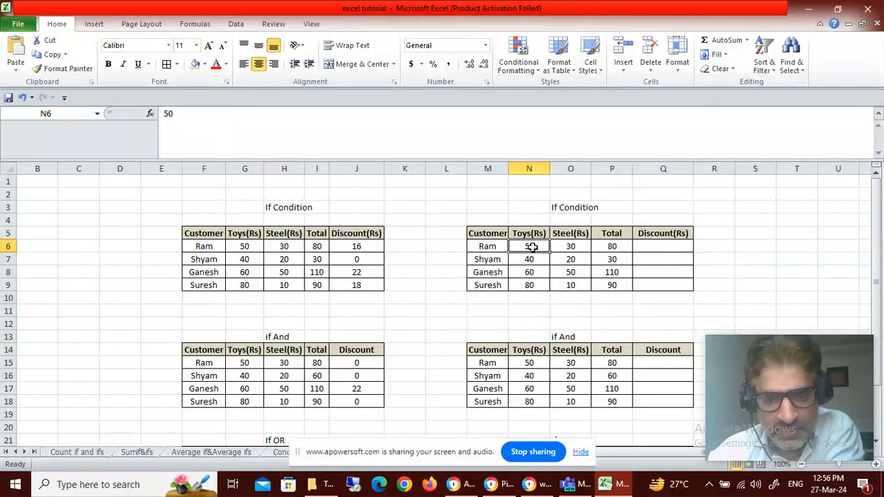
pyautogui.click(613, 246)
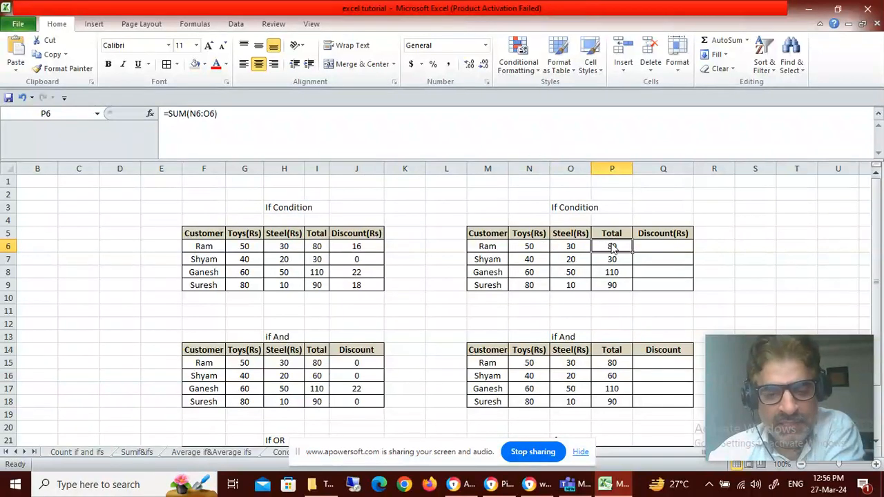
# - Begin an IF formula in Q6 with the logical test P6>=50
pyautogui.click(646, 245)
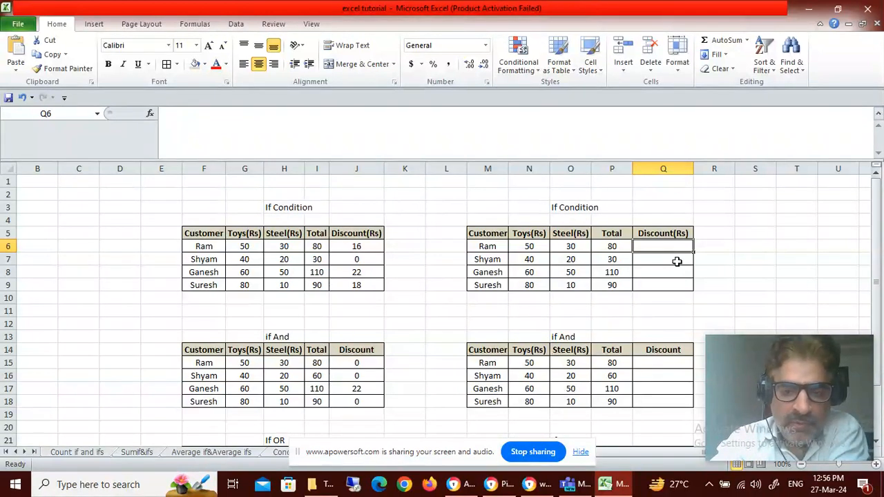
pyautogui.write('=if')
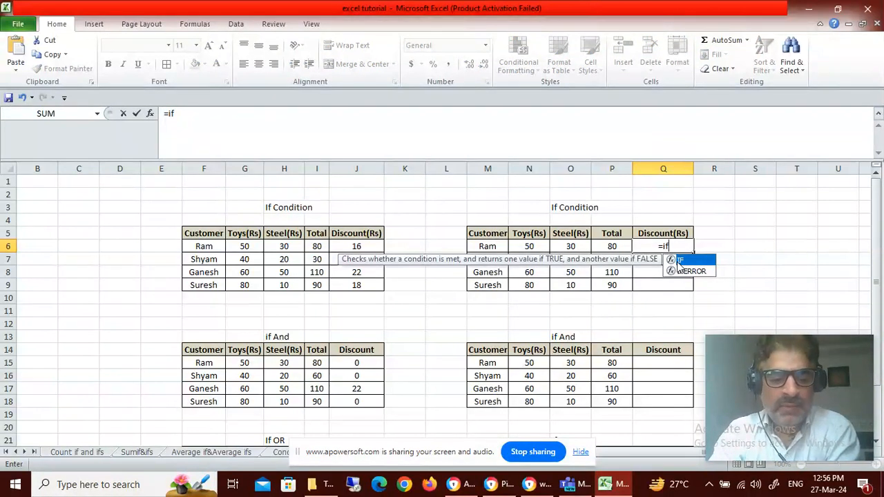
pyautogui.press('Tab')
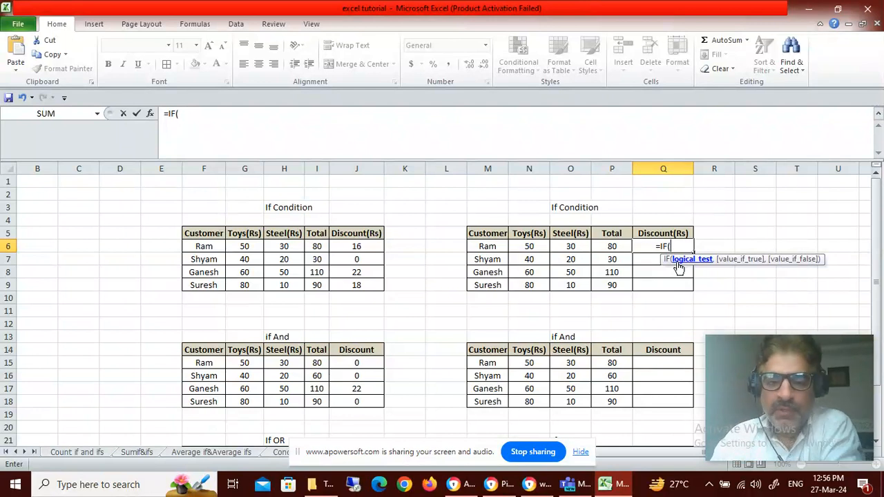
pyautogui.click(614, 248)
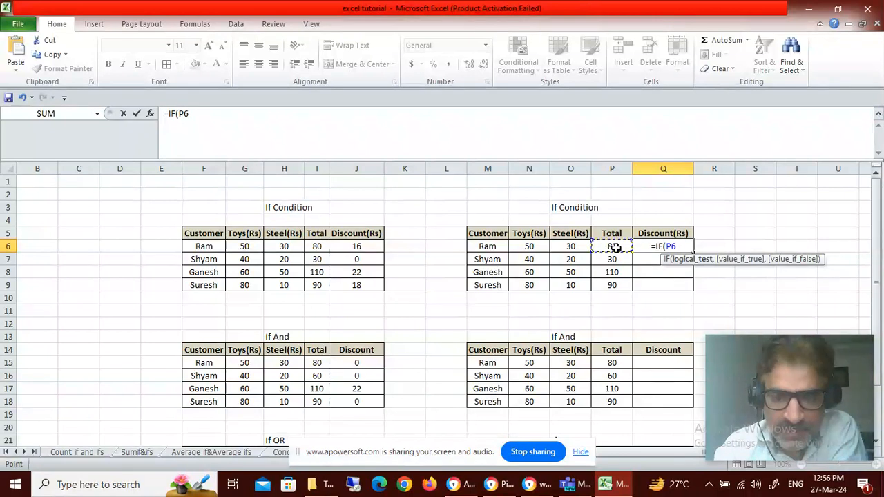
pyautogui.write('>')
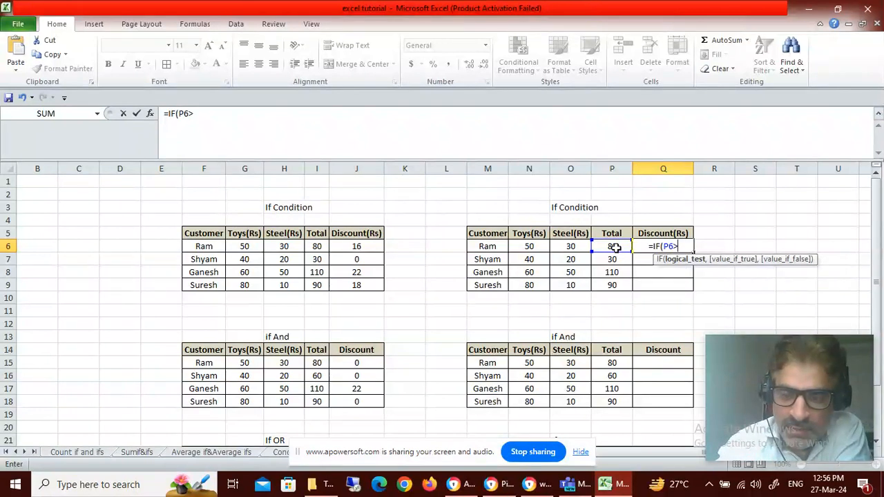
pyautogui.write('=')
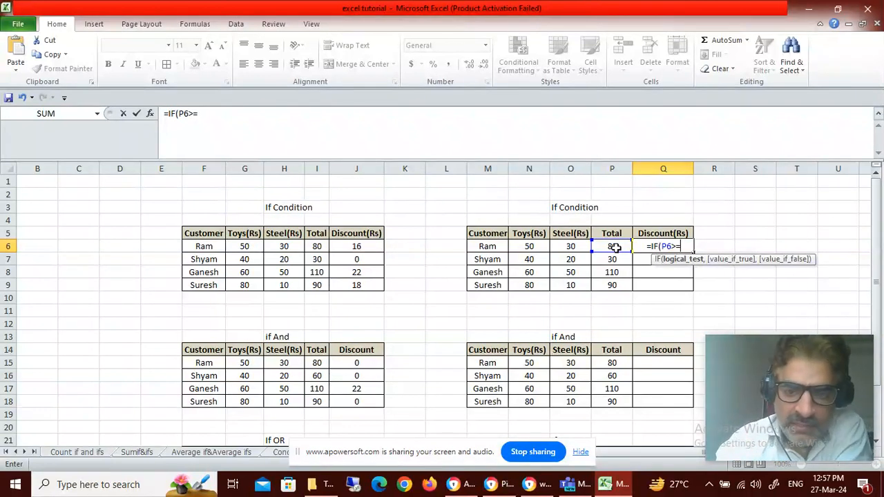
pyautogui.write('5')
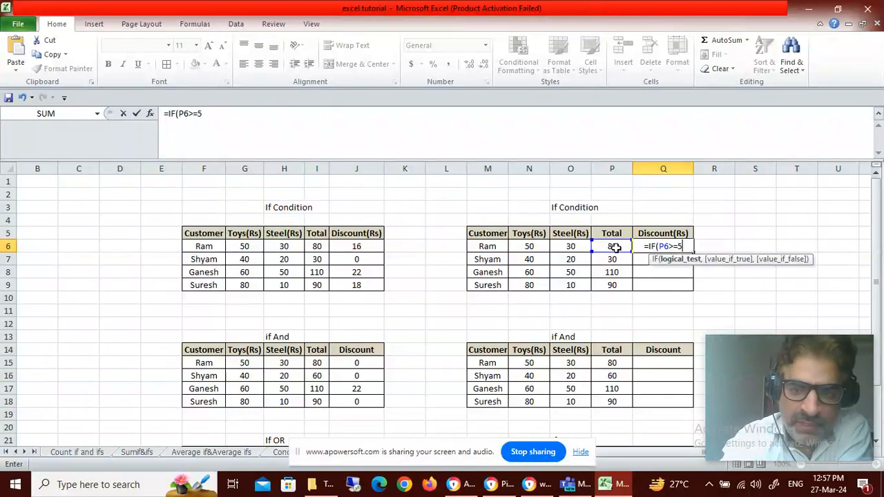
pyautogui.write('0')
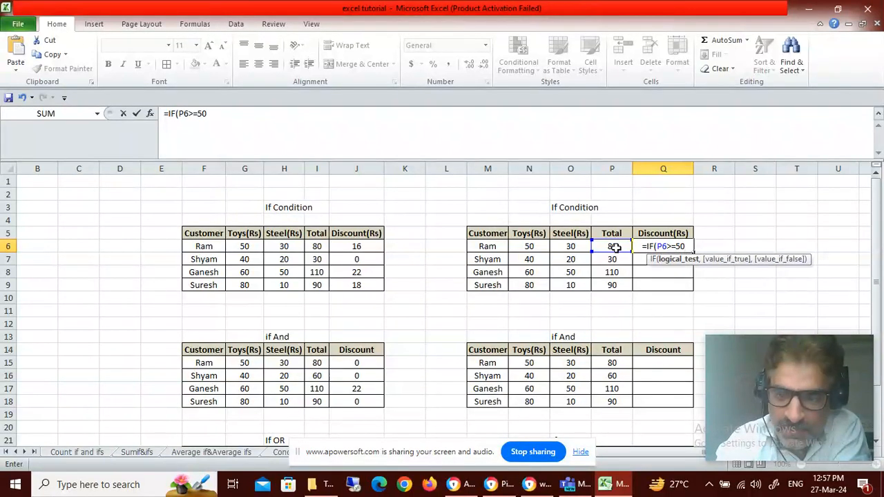
pyautogui.write(',')
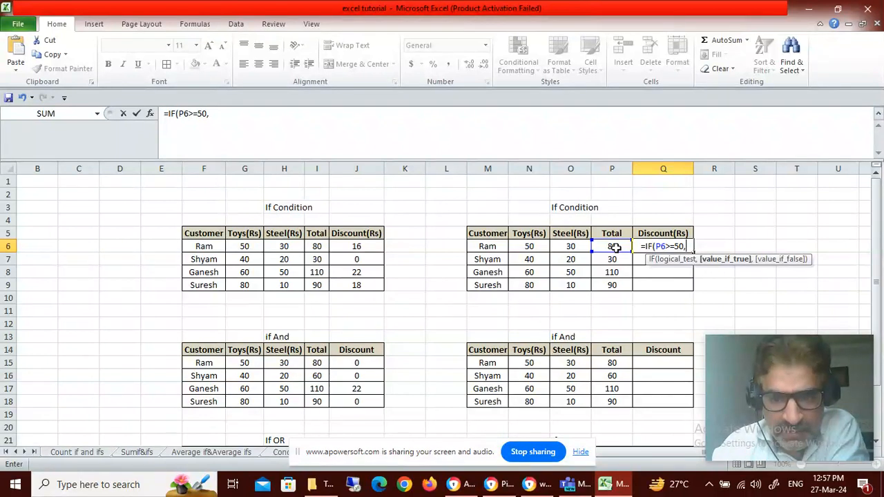
# - Complete the Q6 formula with P6*20% as the true value and 0 as the false value, and enter it
pyautogui.click(614, 247)
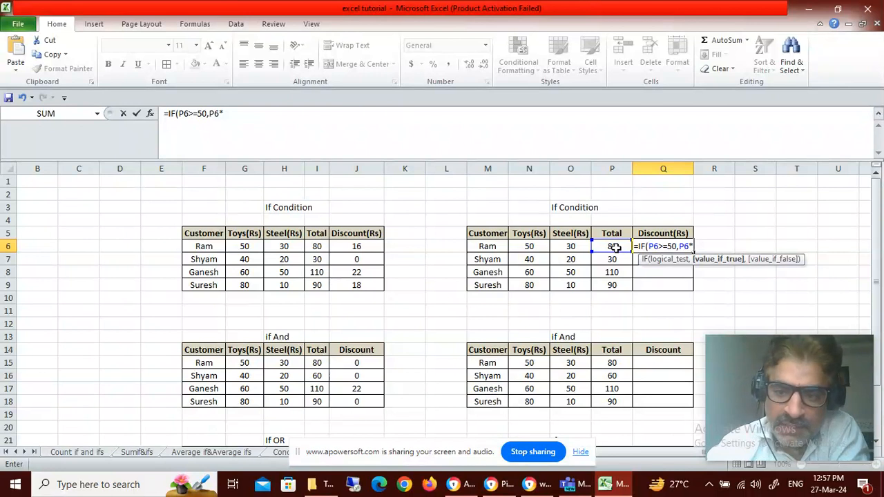
pyautogui.write('20')
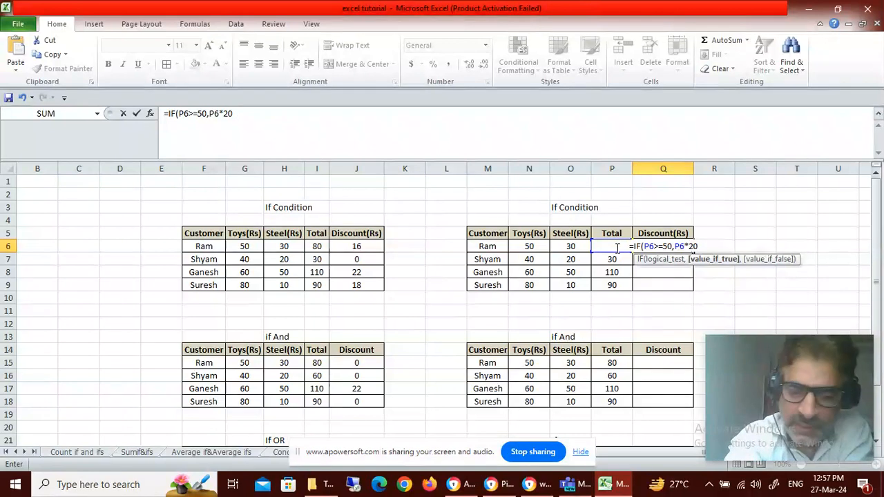
pyautogui.write('%')
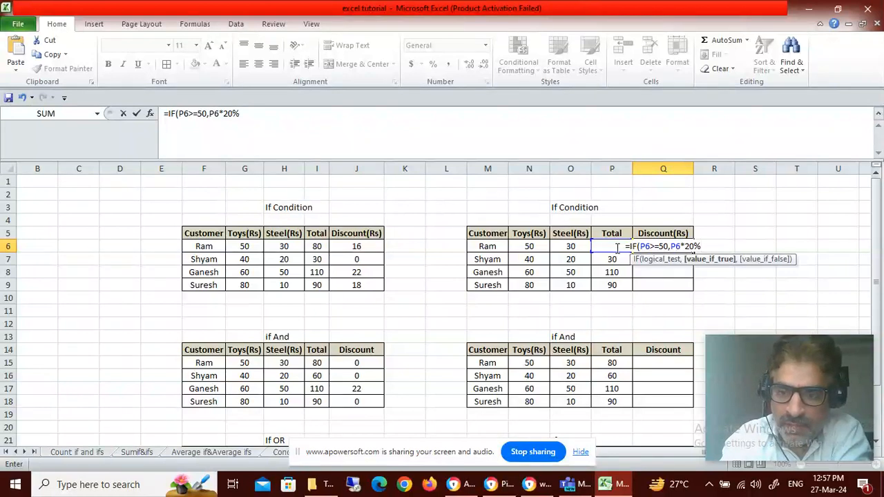
pyautogui.write(',')
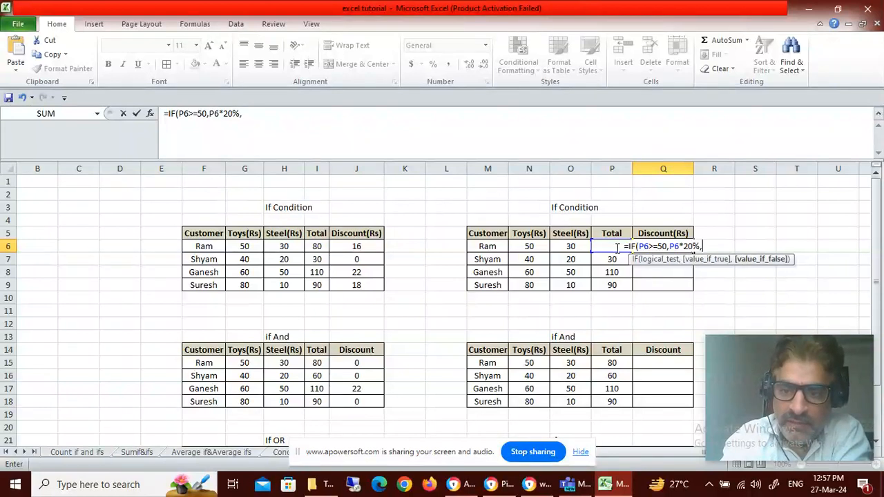
pyautogui.write('0')
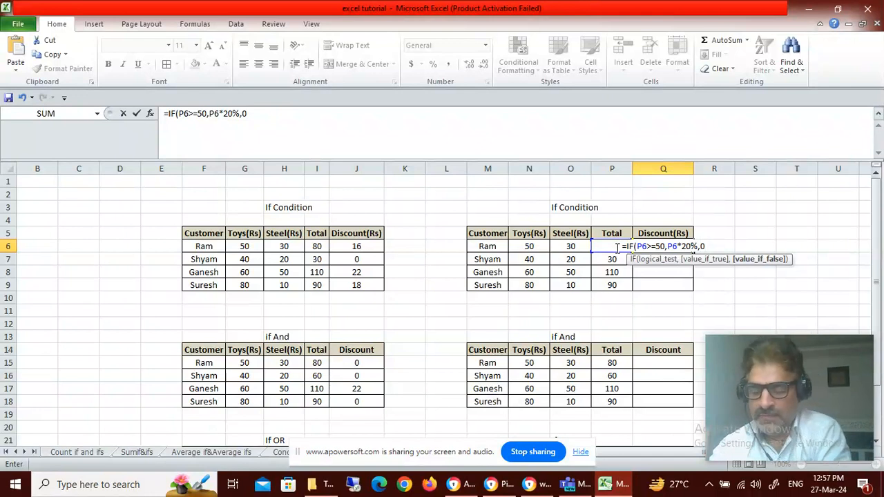
pyautogui.write(')')
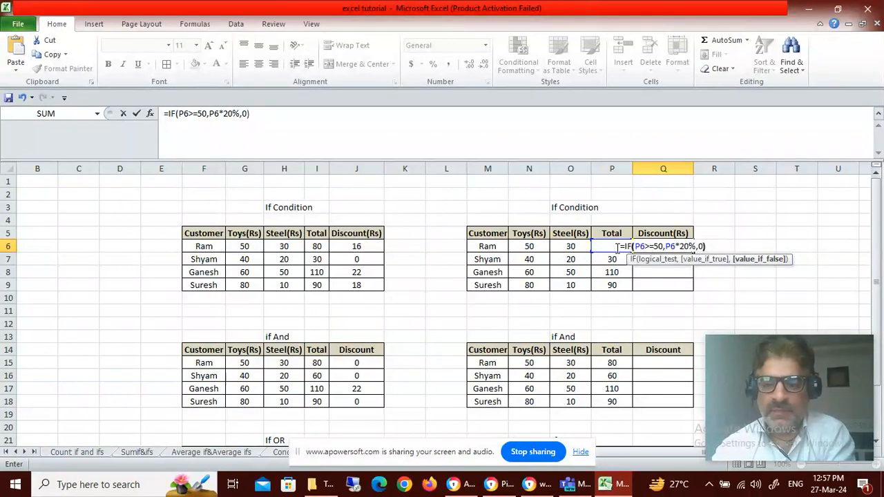
pyautogui.press('Return')
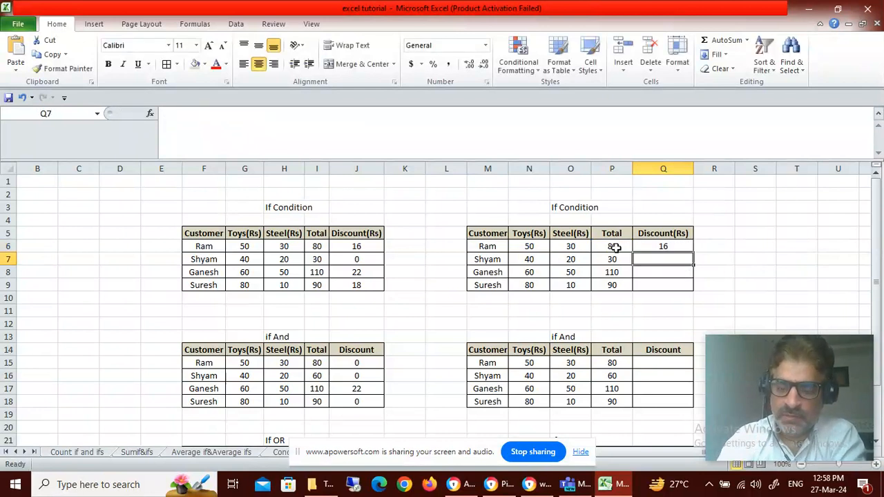
# - Fill the discount formula from Q6 down to Q9 and check the copy in Q7
pyautogui.press('Up')
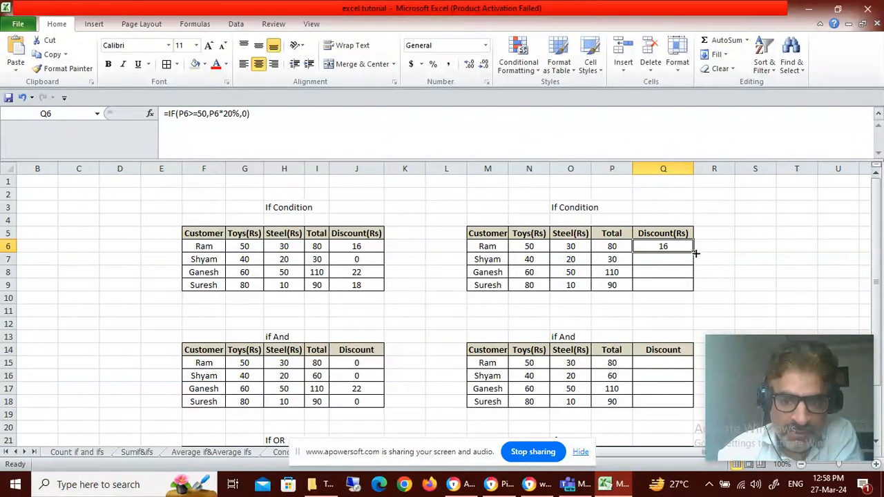
pyautogui.moveTo(695, 252); pyautogui.dragTo(699, 291)
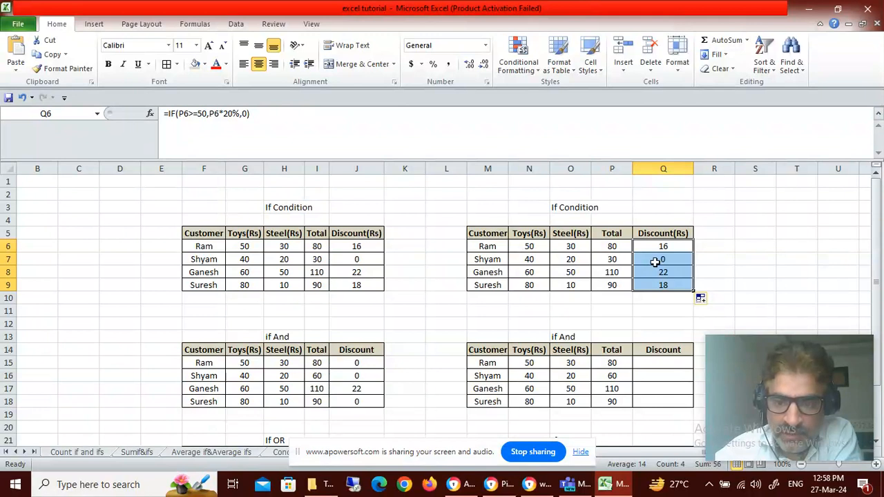
pyautogui.click(686, 259)
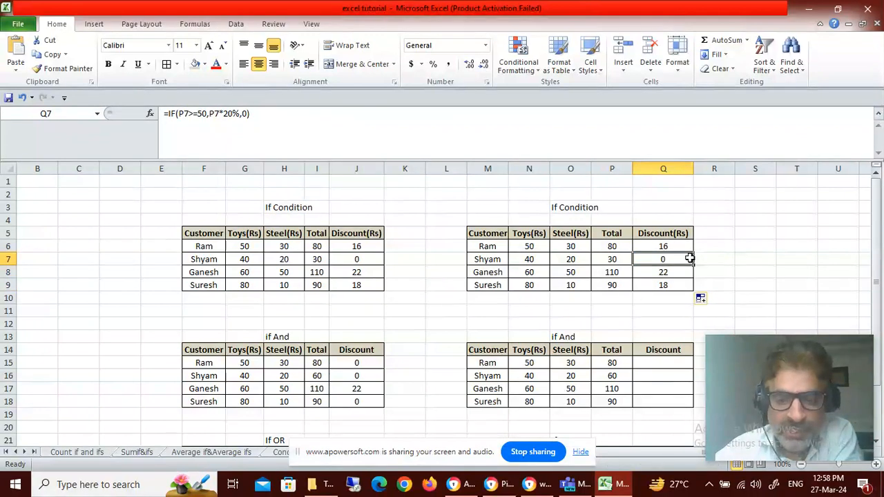
# - Set the Toys(Rs) amount in N7 to 10 and review the discount formulas in Q7 through Q9
pyautogui.click(626, 259)
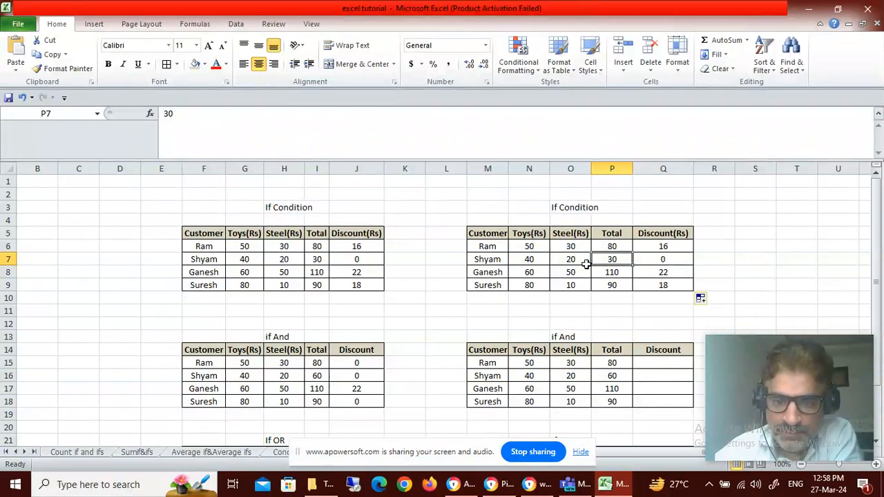
pyautogui.click(538, 259)
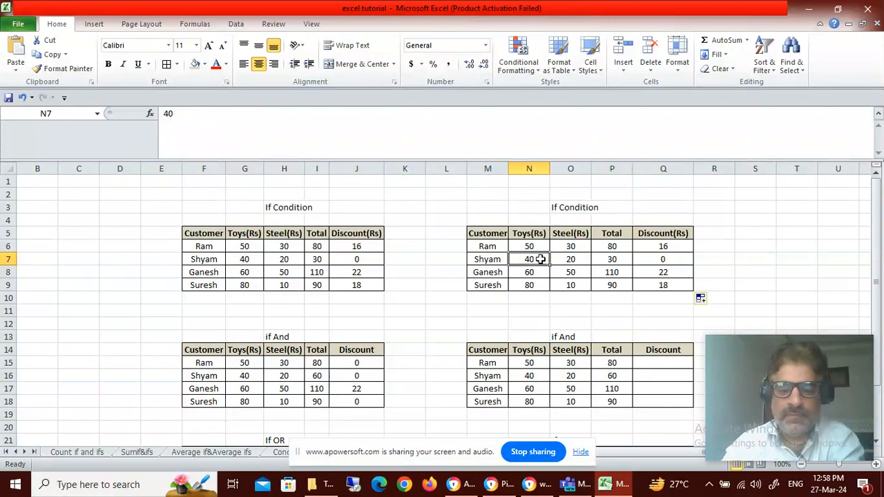
pyautogui.write('10')
pyautogui.press('Tab')
pyautogui.press('Tab')
pyautogui.press('Tab')
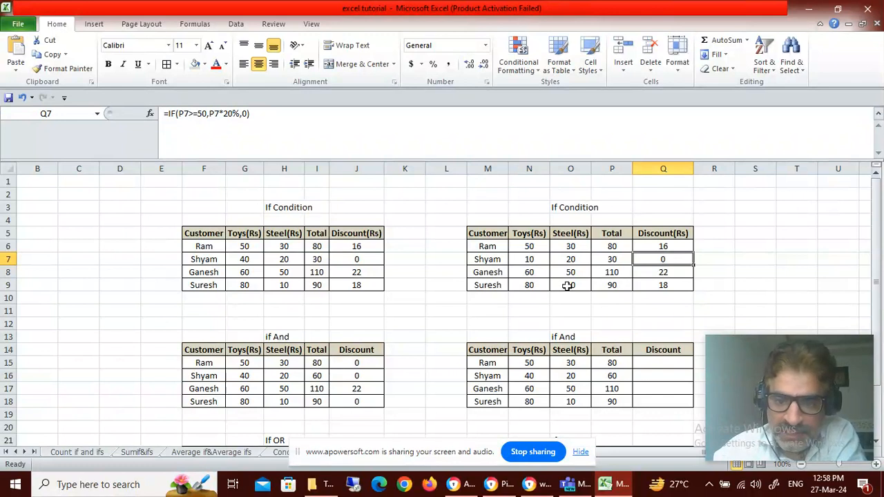
pyautogui.click(662, 274)
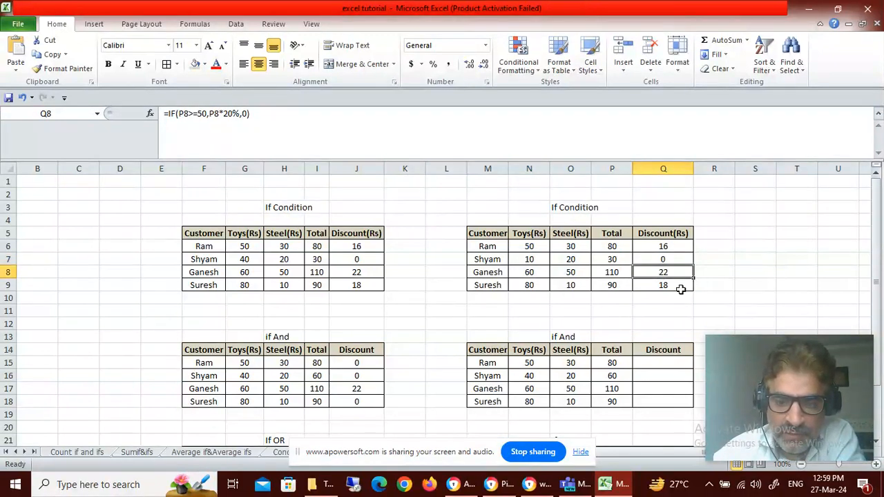
pyautogui.click(681, 288)
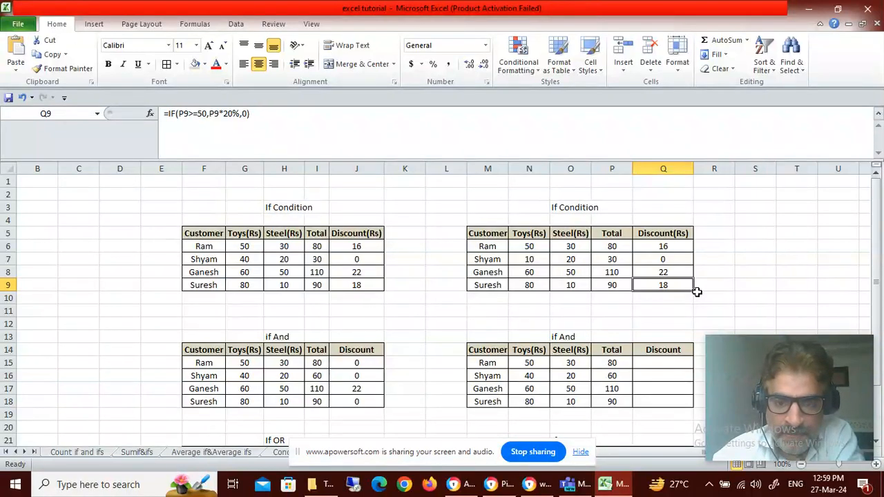
# - Replace the false value in the Q6 discount formula with the text "not eligible for discount" and enter the formula
pyautogui.scroll(-1, 724, 285)
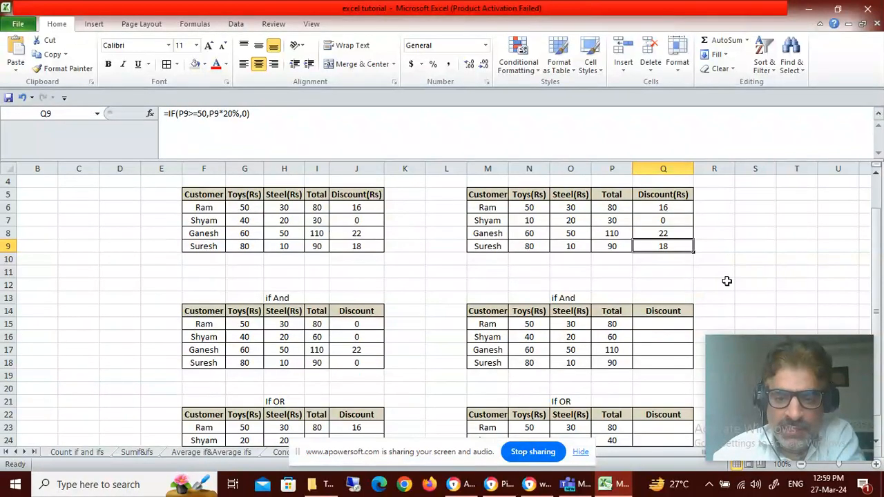
pyautogui.scroll(1, 726, 281)
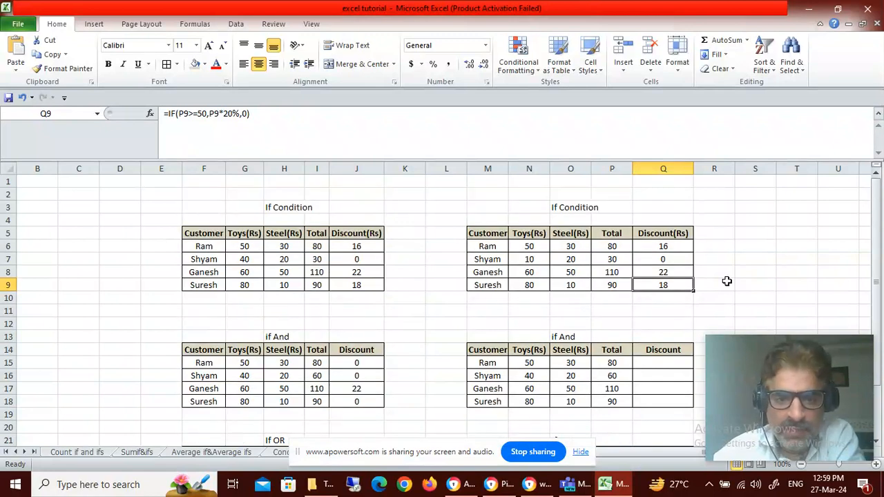
pyautogui.click(668, 247)
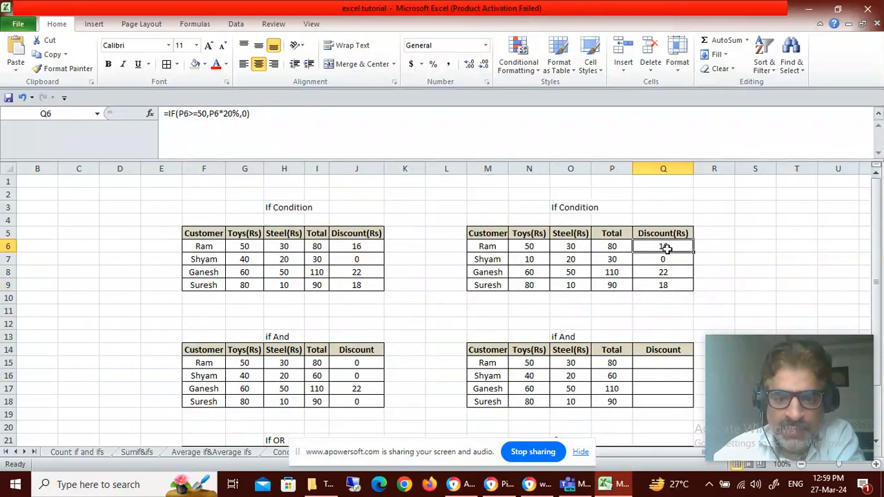
pyautogui.click(249, 114)
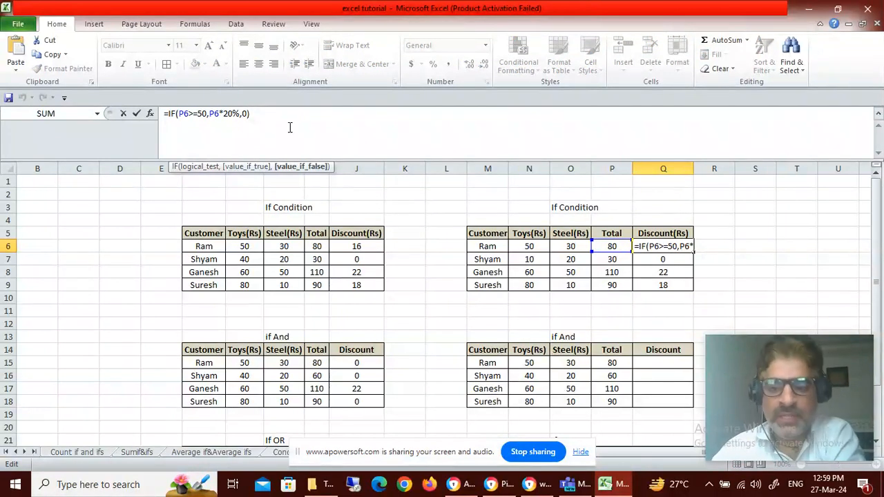
pyautogui.press('Right')
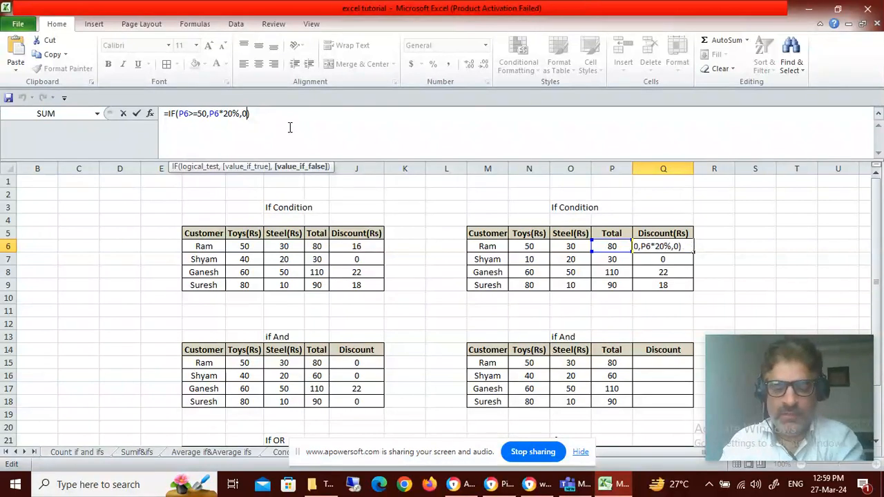
pyautogui.hotkey('shift', 'Left')
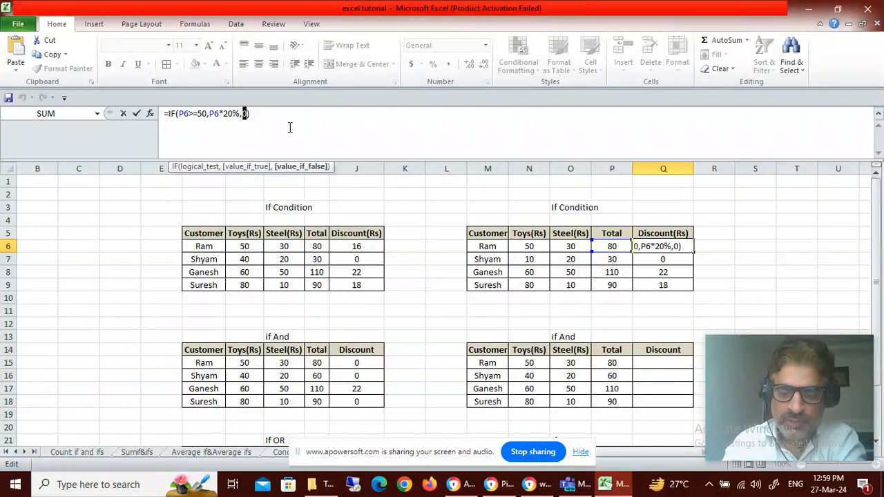
pyautogui.write('"not')
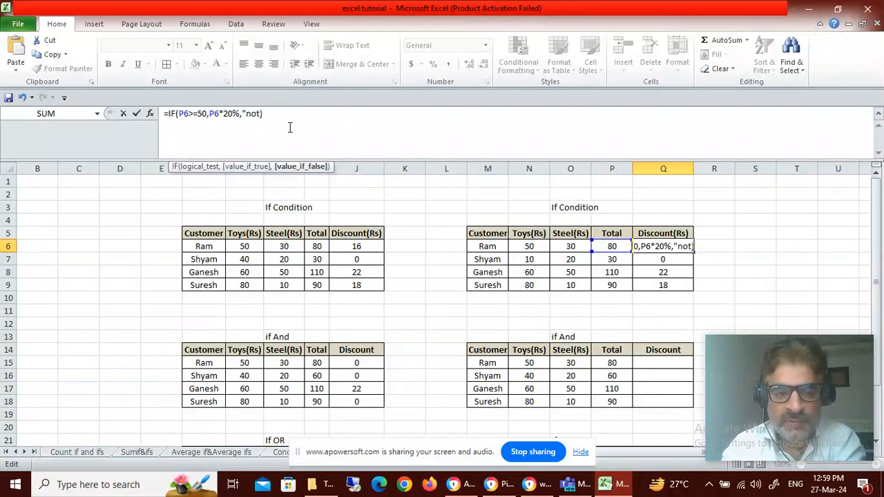
pyautogui.write(' eligible for dis')
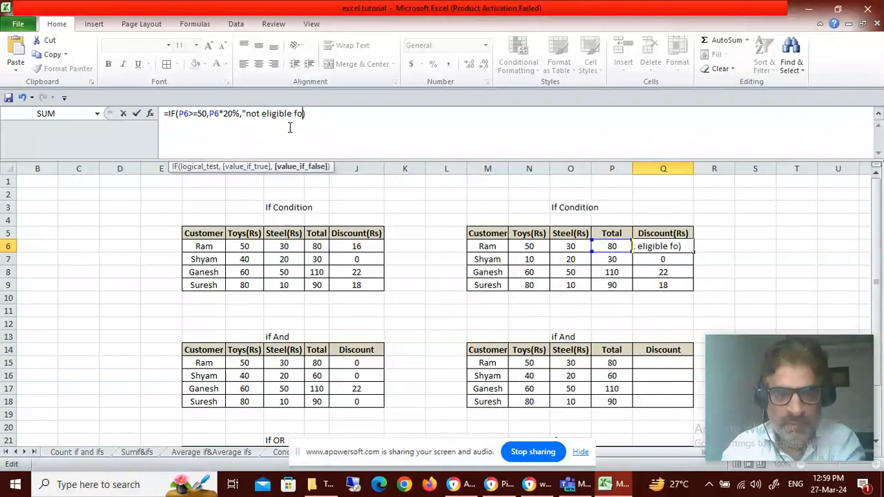
pyautogui.write('count')
pyautogui.press('BackSpace')
pyautogui.press('BackSpace')
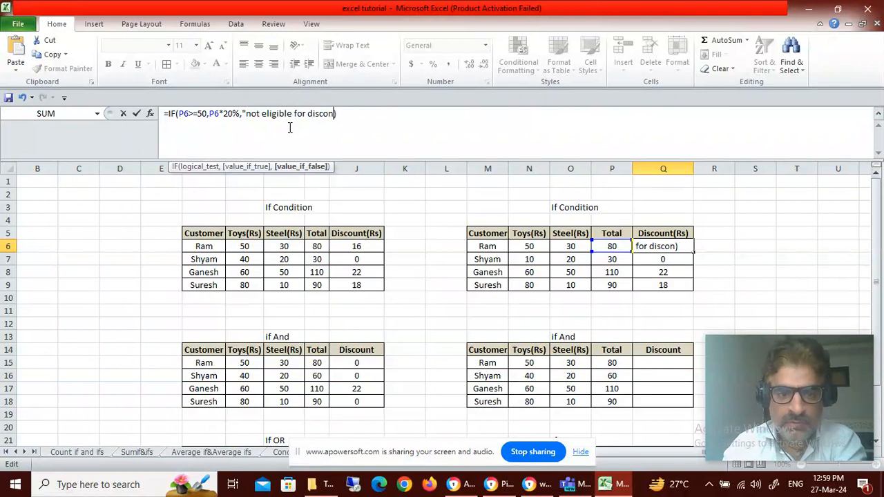
pyautogui.write('nt"')
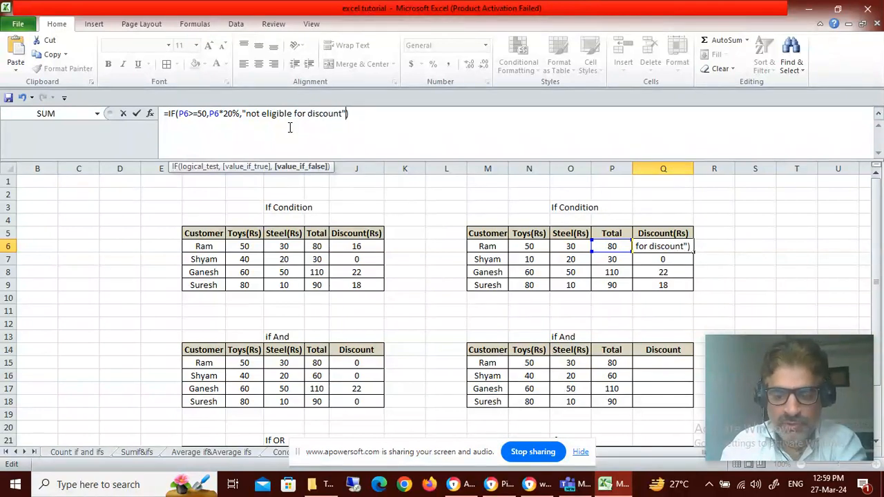
pyautogui.press('Return')
# - Copy the revised Q6 formula down through Q9 and widen column Q to fit the full text in Q7
pyautogui.press('Up')
pyautogui.hotkey('ctrl', 'c')
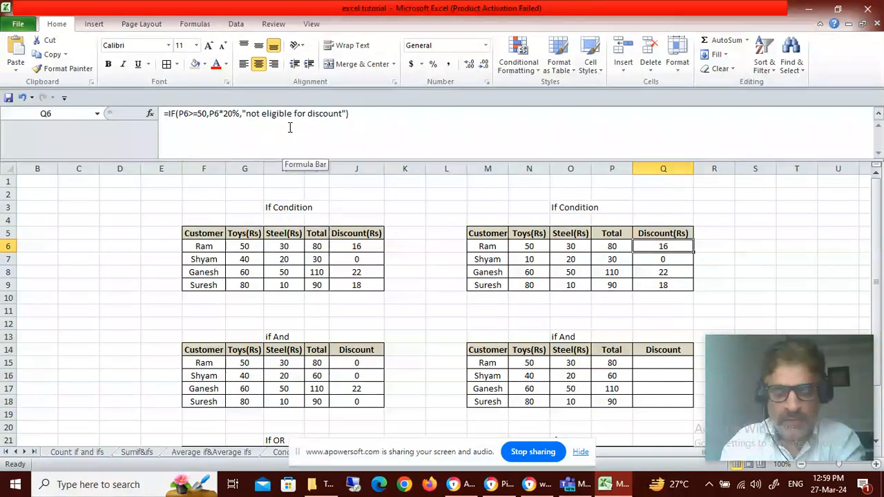
pyautogui.hotkey('shift', 'Down')
pyautogui.hotkey('shift', 'Down')
pyautogui.hotkey('shift', 'Down')
pyautogui.hotkey('ctrl', 'v')
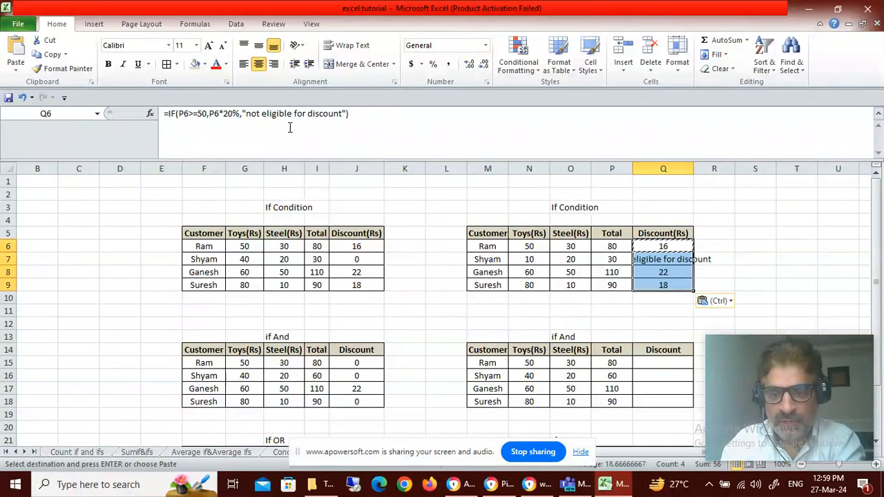
pyautogui.press('Down')
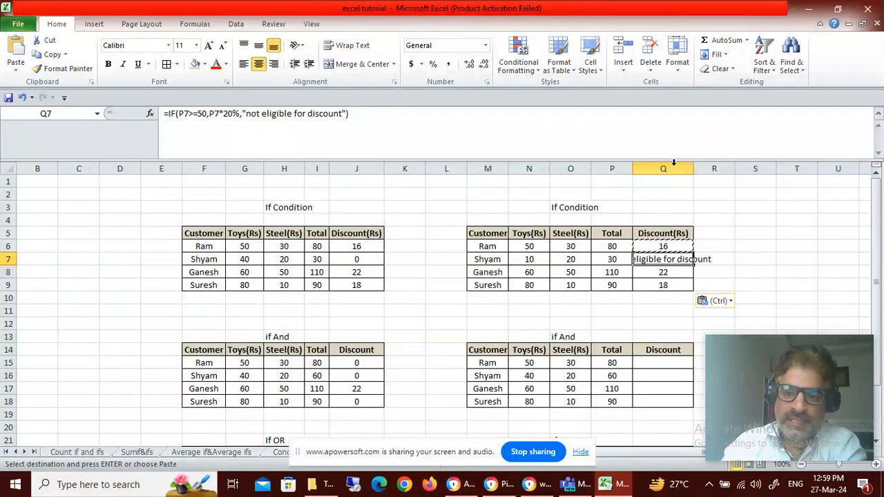
pyautogui.moveTo(694, 174); pyautogui.dragTo(742, 174)
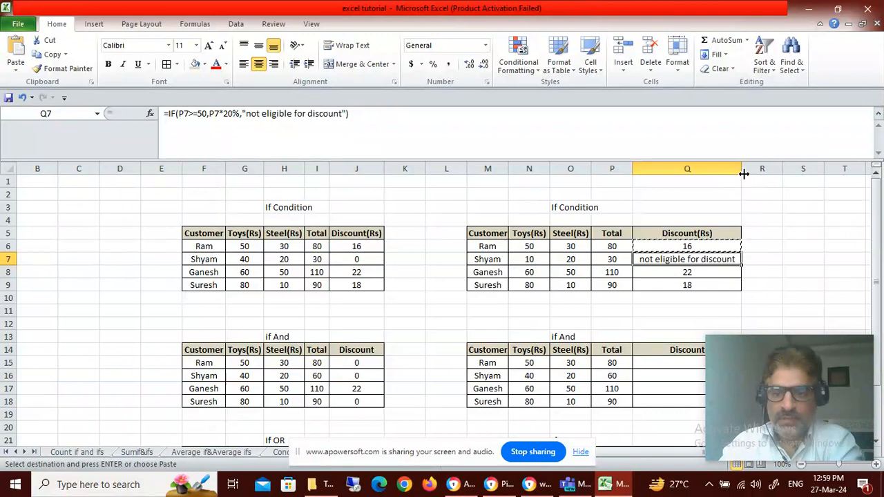
# - Begin a formula in Q15 of the if And practice table with an AND function nested inside IF
pyautogui.moveTo(836, 373)
pyautogui.scroll(-2, 602, 252)
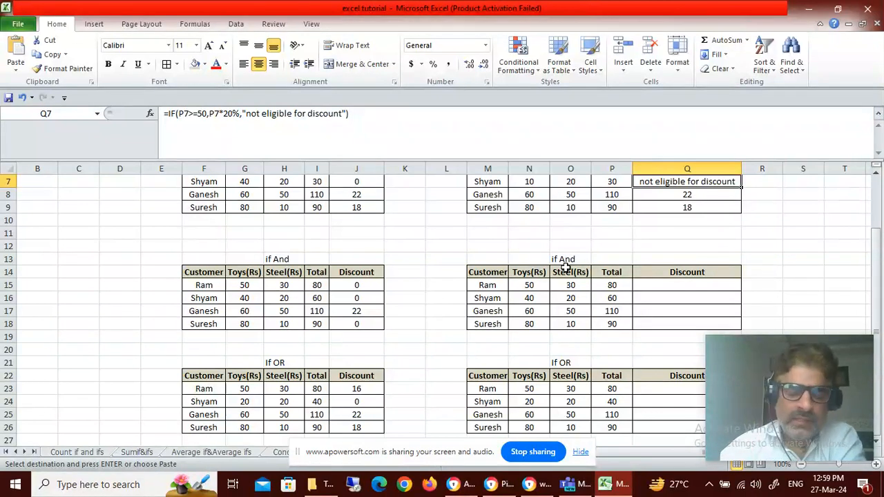
pyautogui.scroll(1, 573, 273)
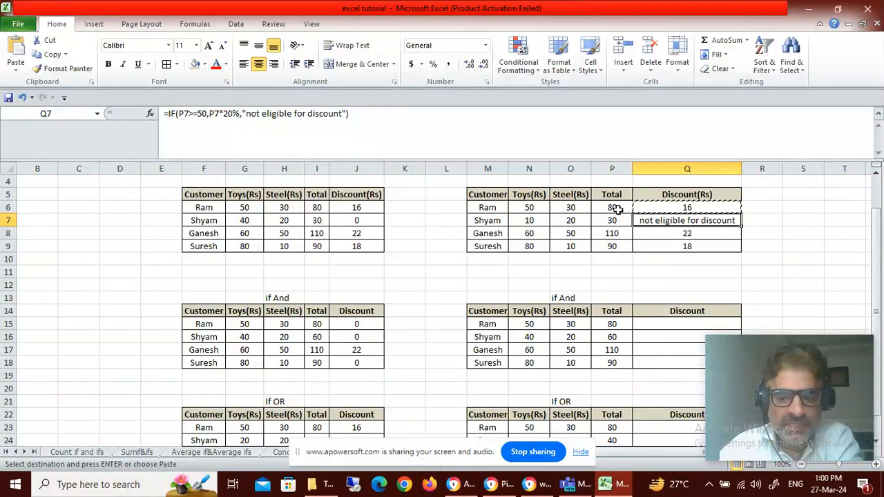
pyautogui.scroll(-2, 612, 211)
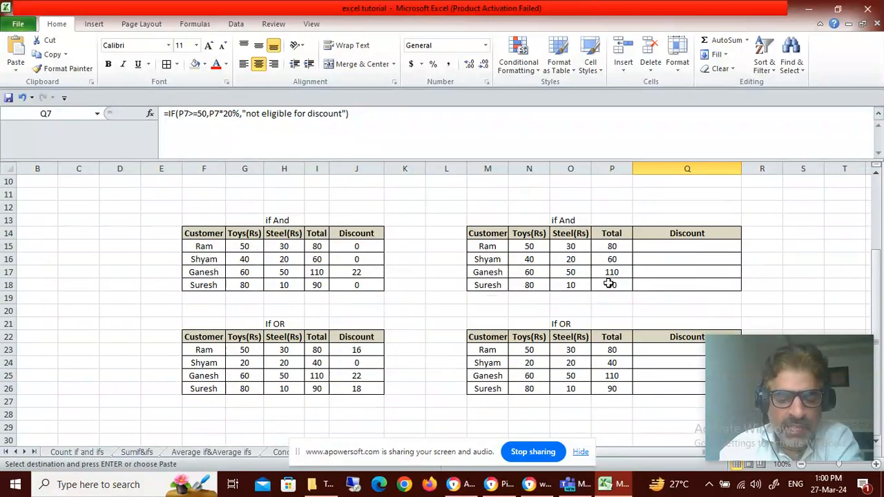
pyautogui.click(617, 247)
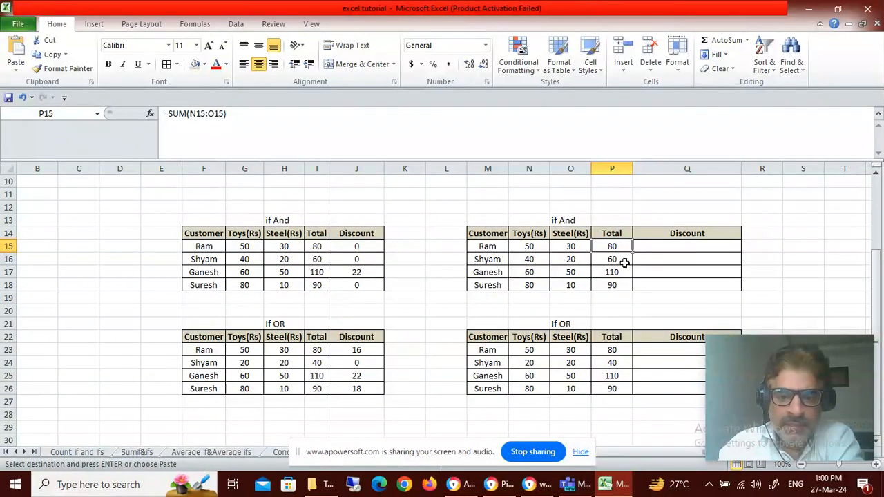
pyautogui.click(623, 261)
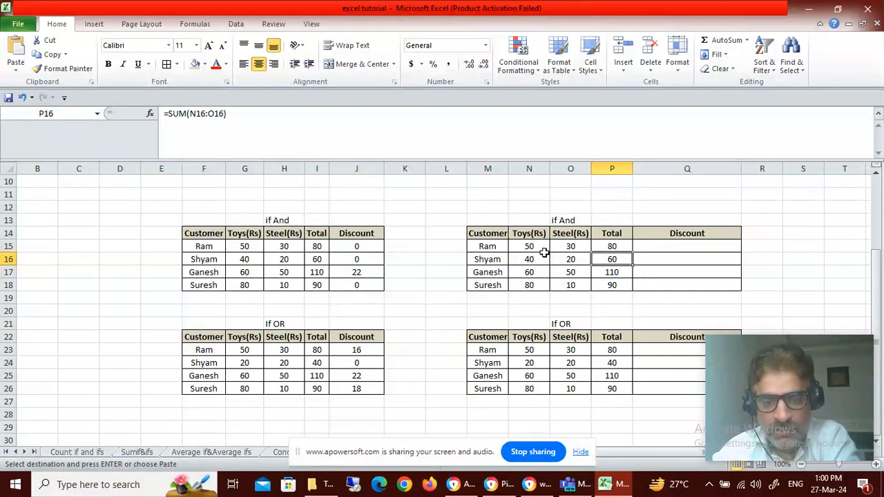
pyautogui.press('Up')
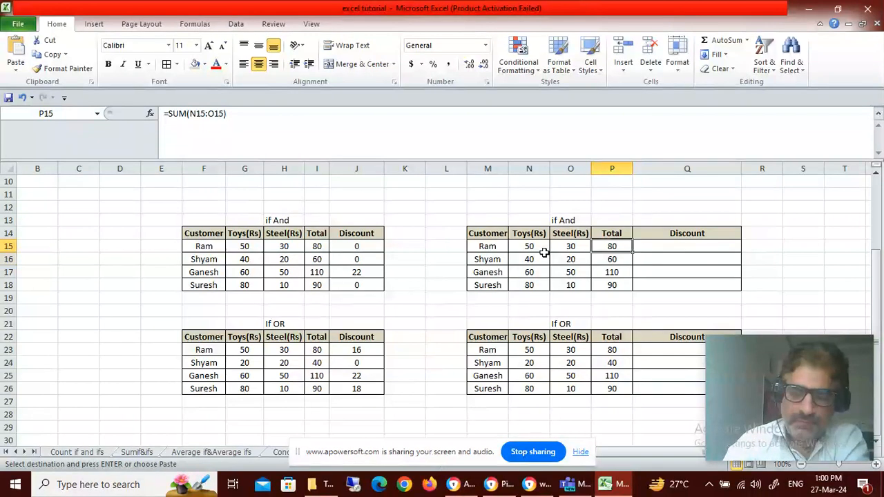
pyautogui.press('Right')
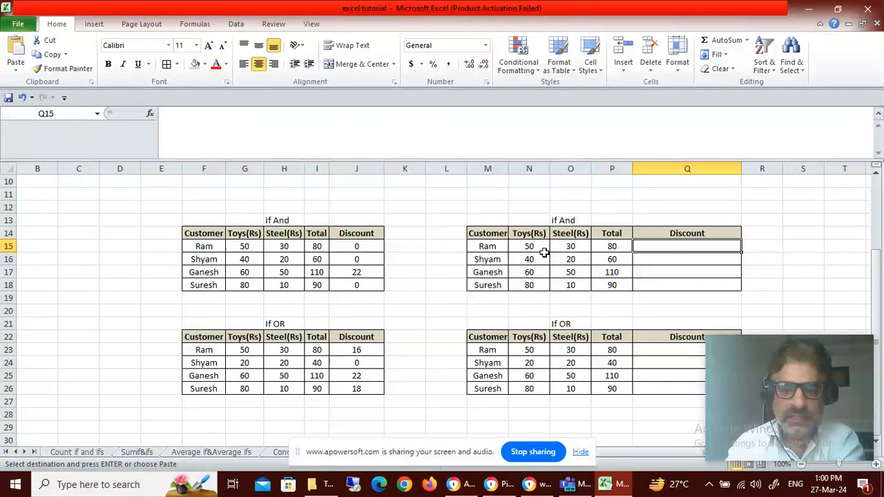
pyautogui.write('=if')
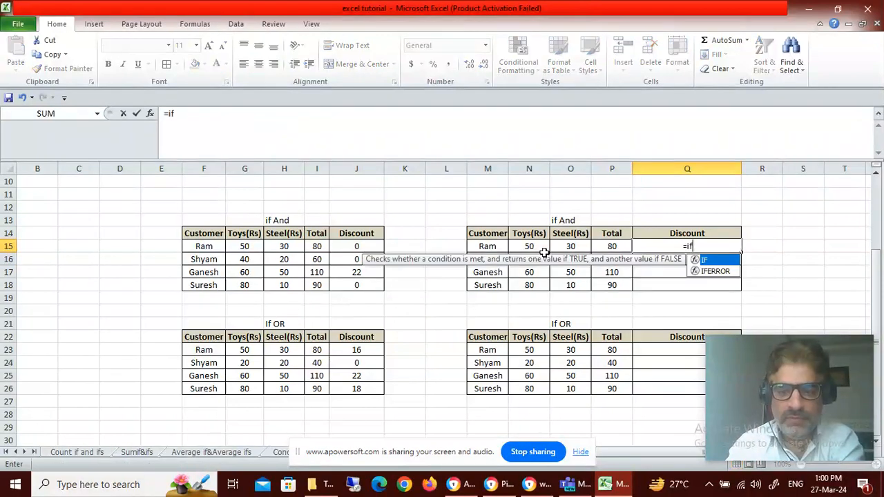
pyautogui.press('Tab')
pyautogui.write('an')
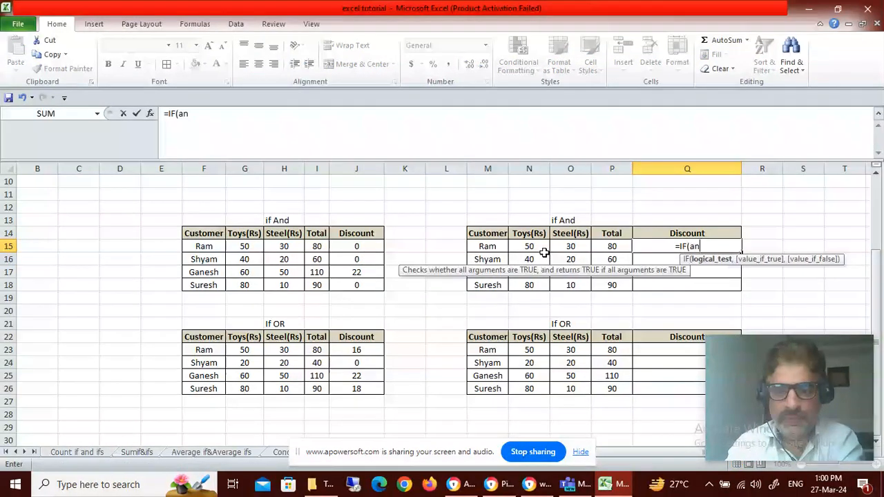
pyautogui.write('d')
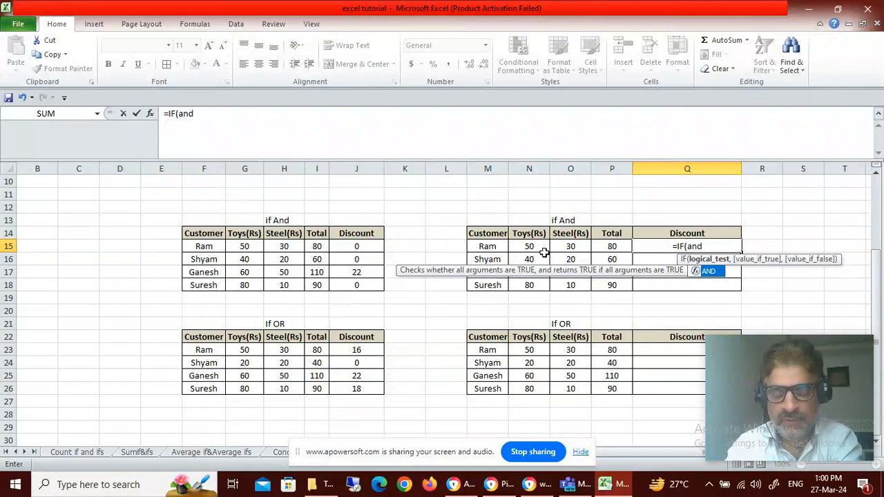
pyautogui.press('Tab')
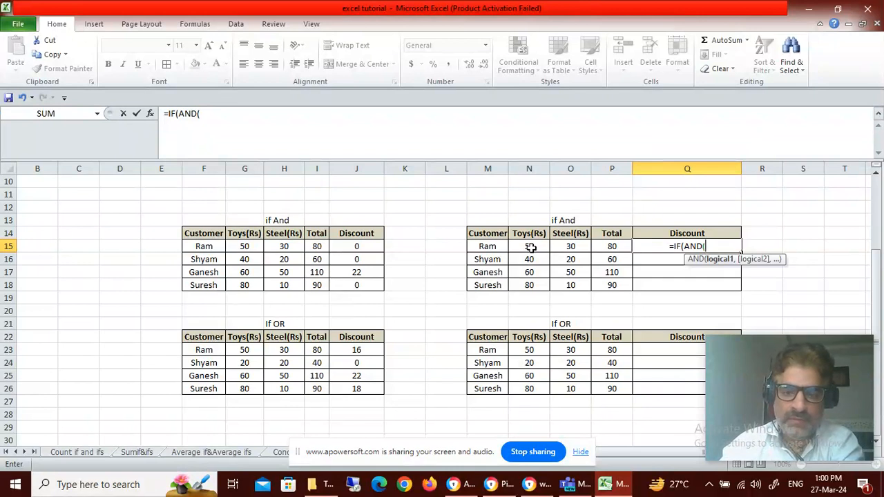
# - Complete the AND test in the Q15 formula with the conditions N15>=50 and O15>=50
pyautogui.click(531, 247)
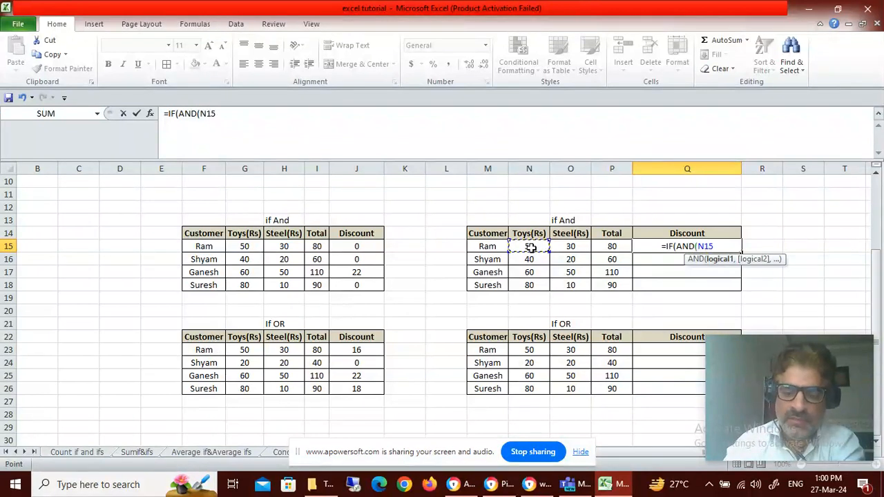
pyautogui.write('>=')
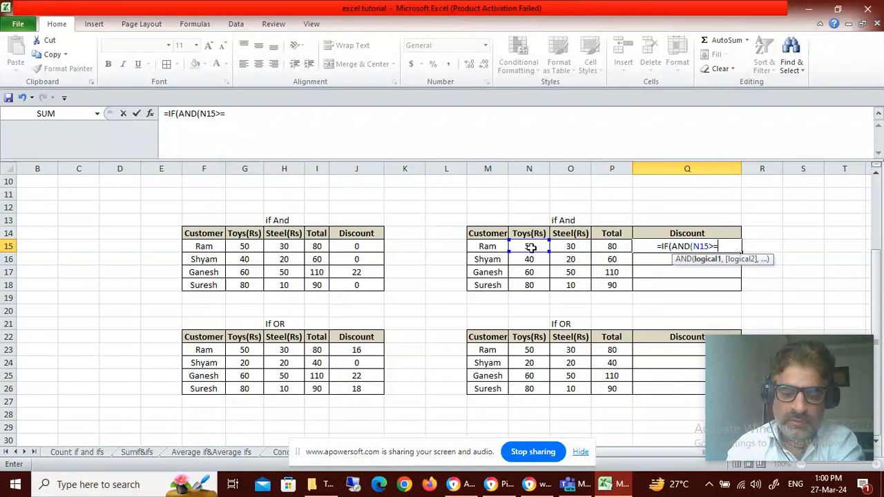
pyautogui.write('50')
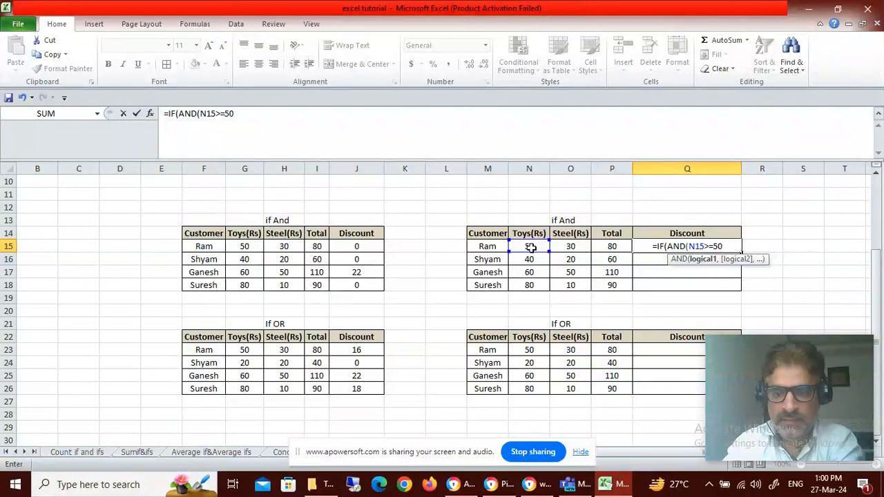
pyautogui.write(',')
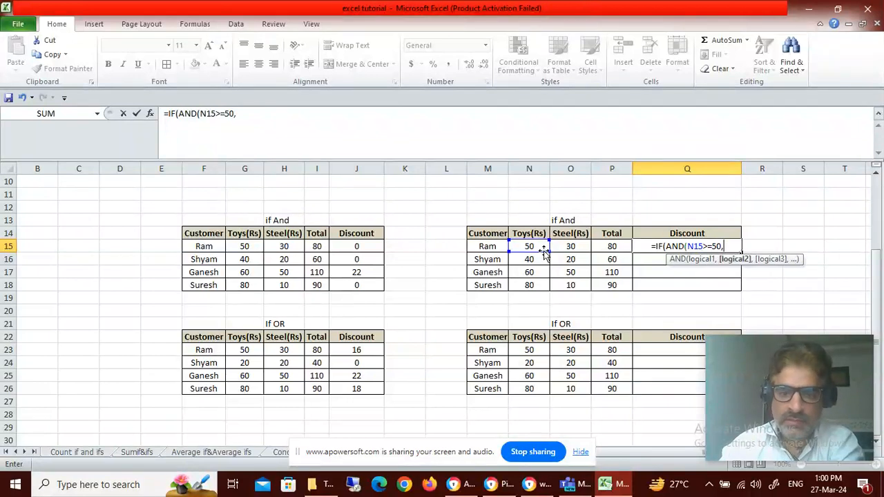
pyautogui.click(571, 247)
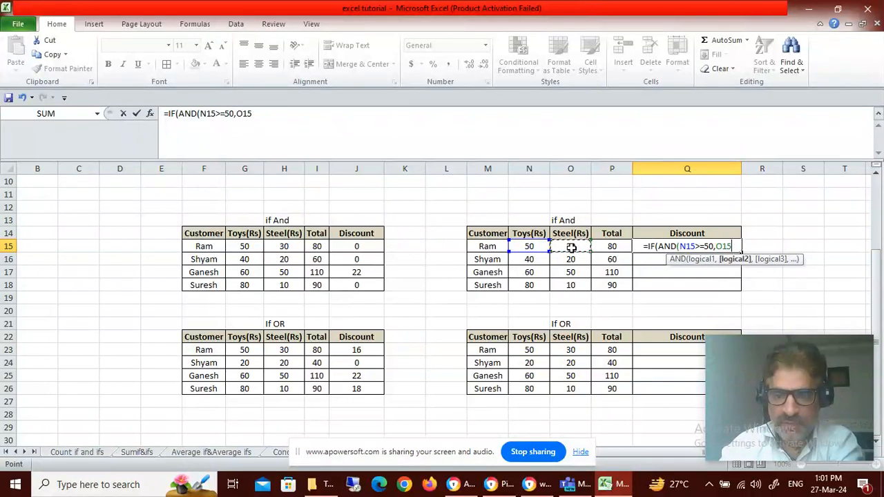
pyautogui.write('>=')
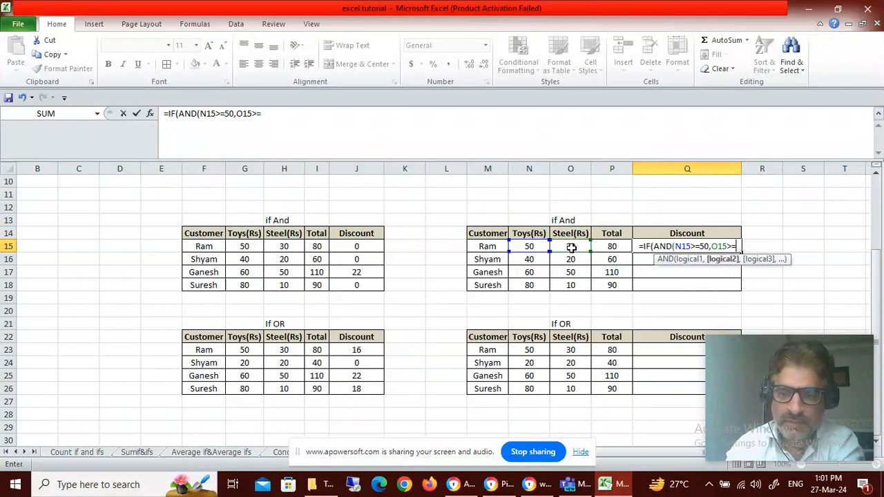
pyautogui.write('50')
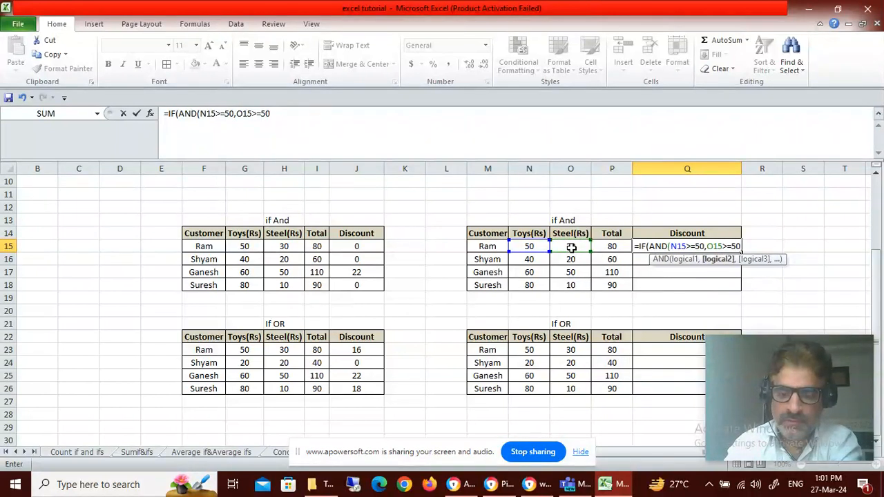
pyautogui.write(')')
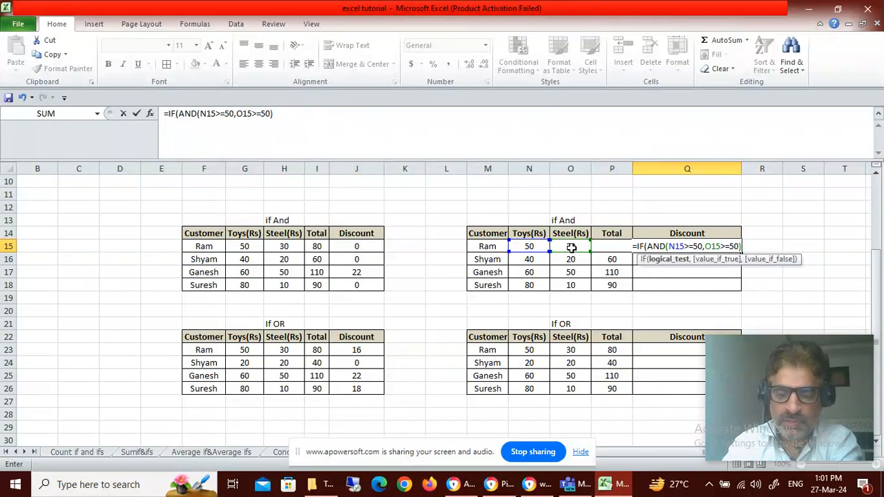
# - Finish the Q15 formula with P15*20% as the true value and 0 as the false value, and enter it
pyautogui.write(',')
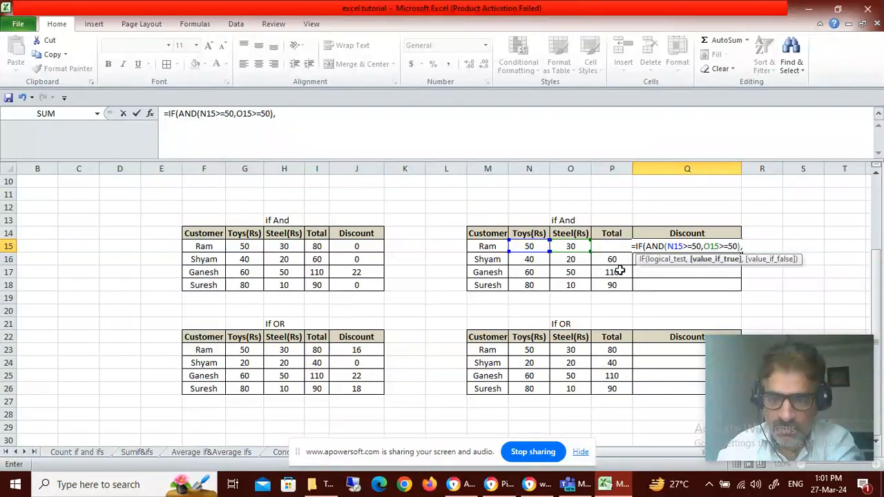
pyautogui.press('Left')
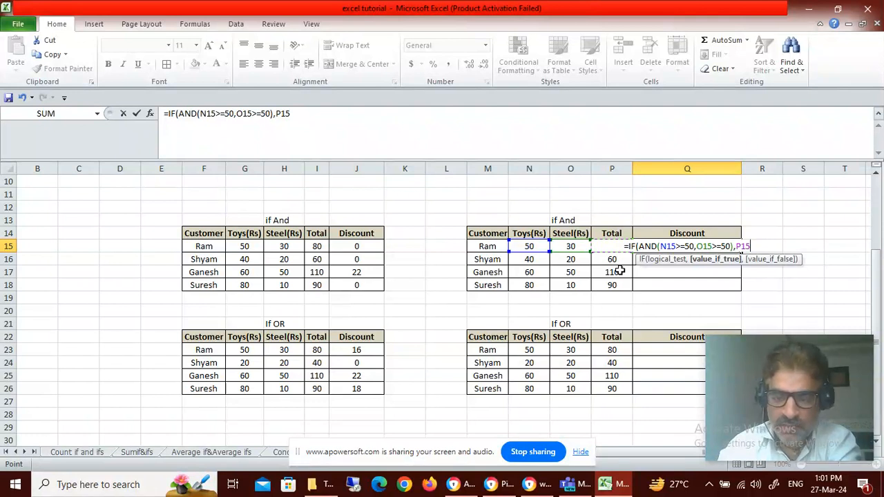
pyautogui.write('*')
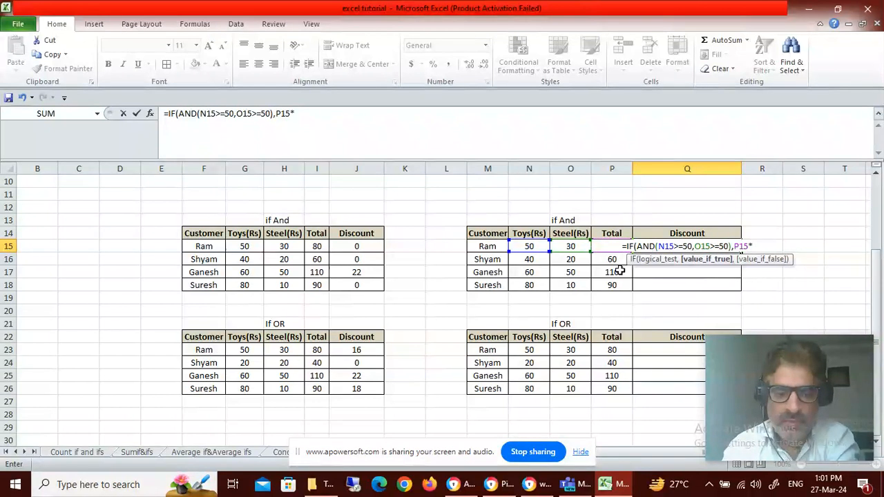
pyautogui.write('20')
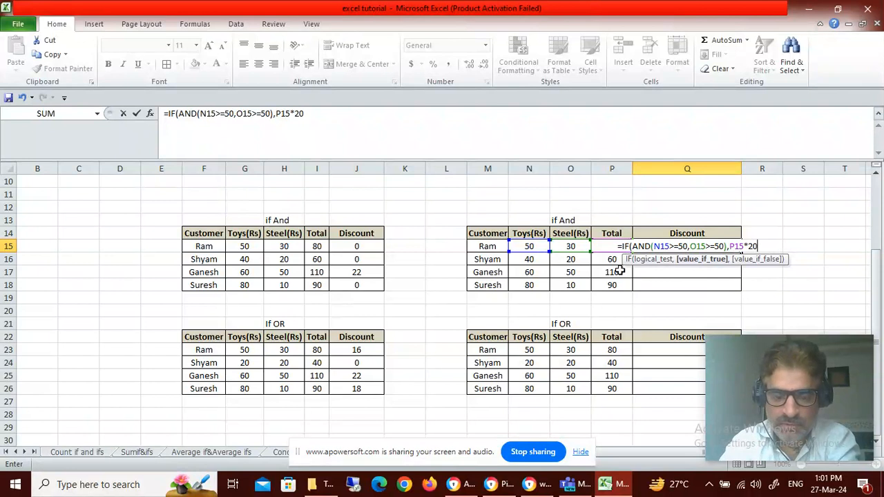
pyautogui.write('%')
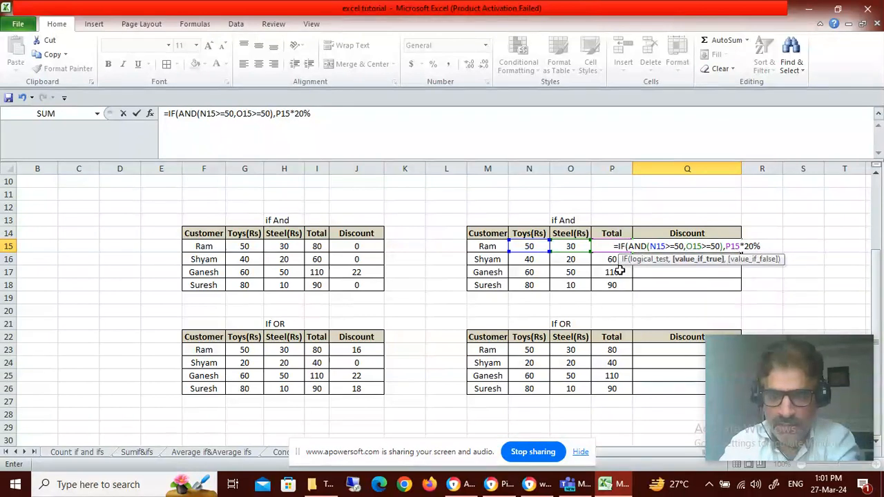
pyautogui.write(',')
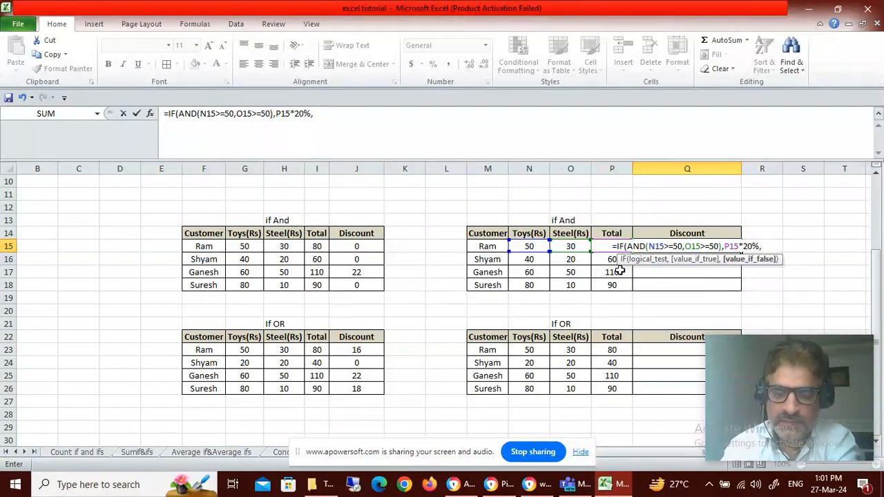
pyautogui.write('0)')
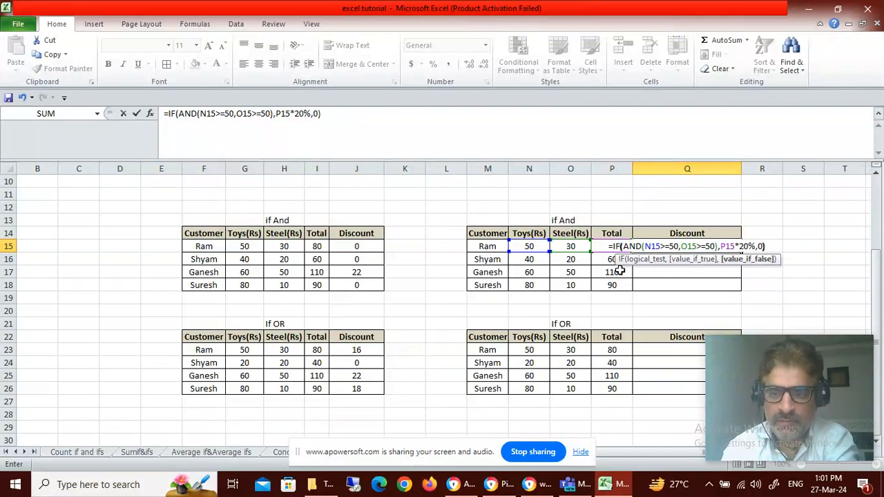
pyautogui.press('Return')
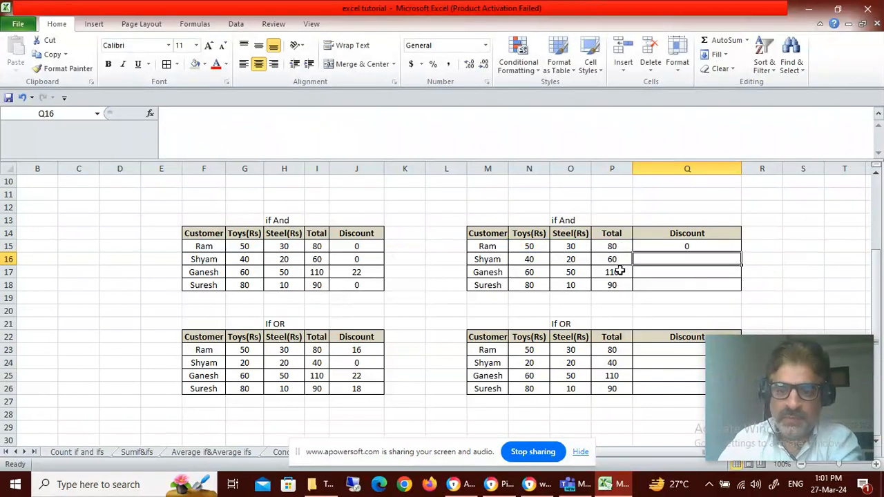
# - Copy the Q15 discount formula down through Q18 in the if And practice table
pyautogui.press('Up')
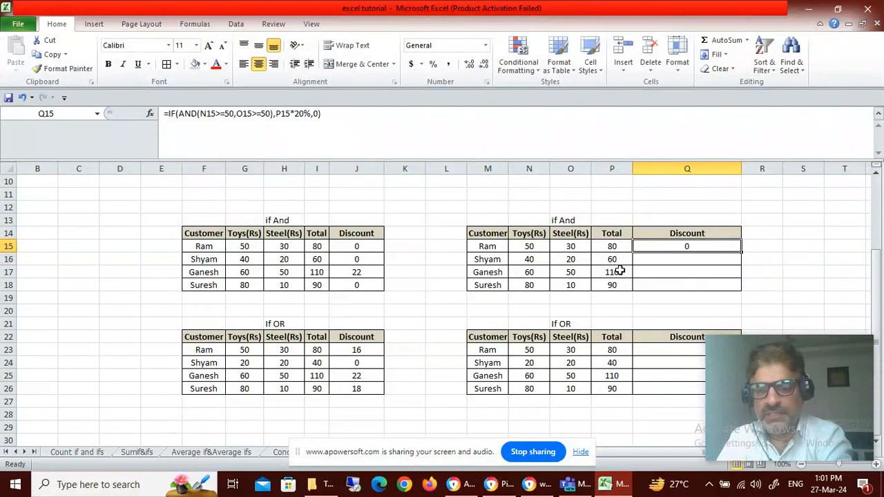
pyautogui.press('Left')
pyautogui.press('Left')
pyautogui.press('Left')
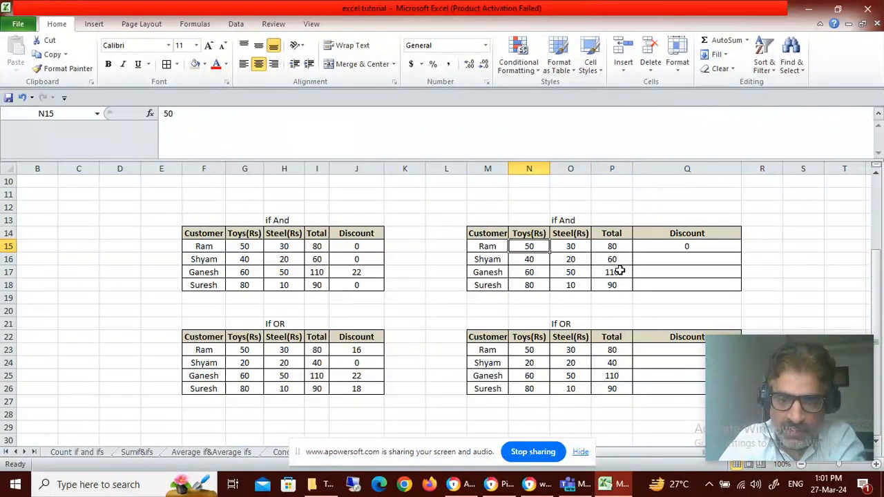
pyautogui.press('Right')
pyautogui.press('Right')
pyautogui.press('Right')
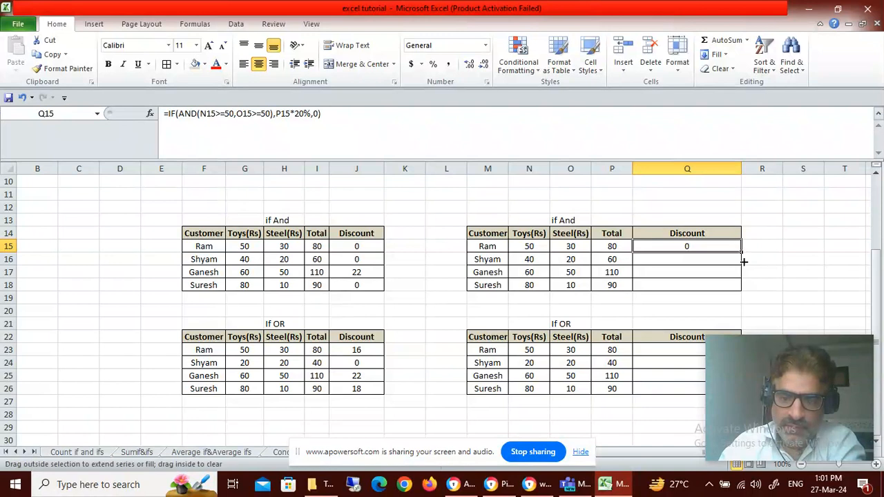
pyautogui.moveTo(744, 262); pyautogui.dragTo(745, 291)
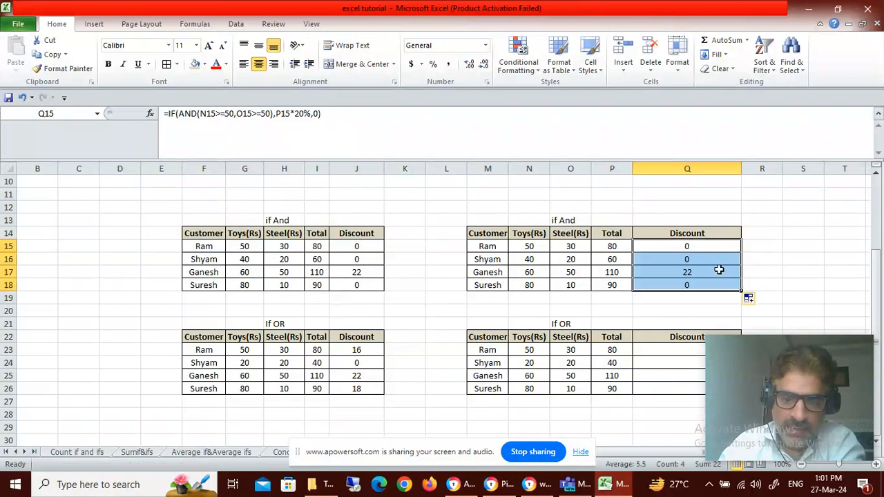
# - Check the discount results in Q16 and Q17 against the Toys(Rs) and Steel(Rs) amounts of rows 16 and 17
pyautogui.click(536, 259)
pyautogui.click(567, 260)
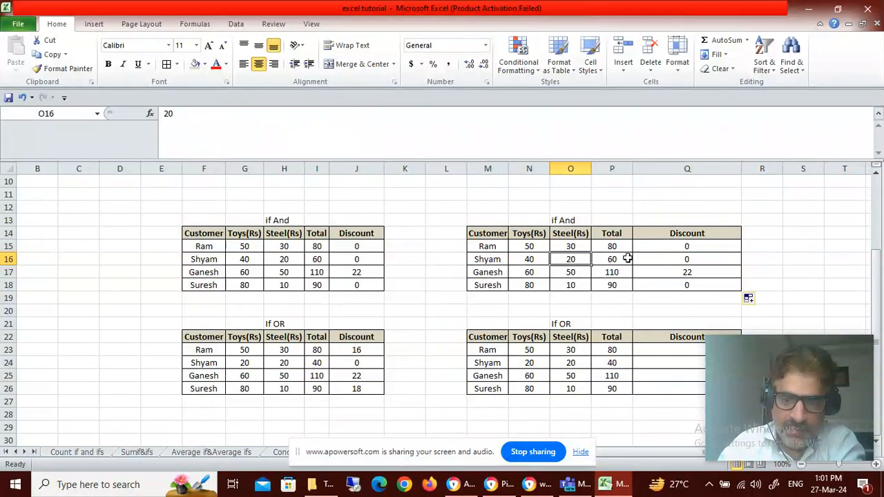
pyautogui.click(683, 258)
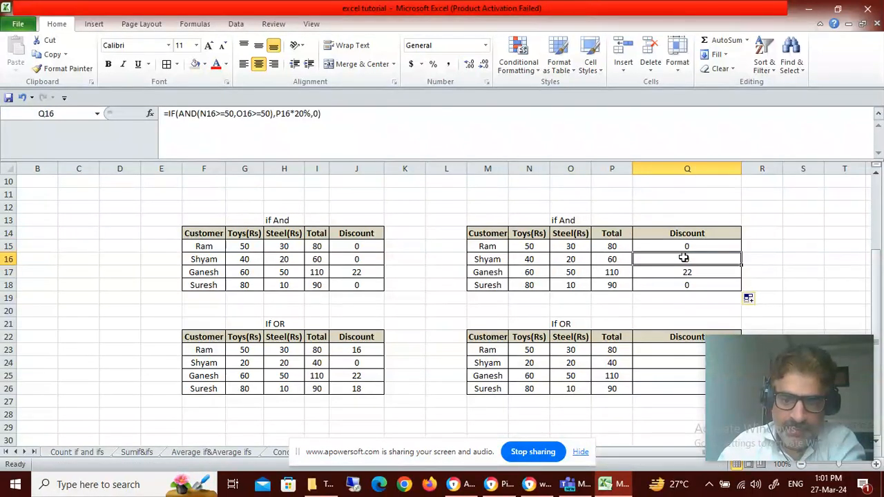
pyautogui.click(541, 259)
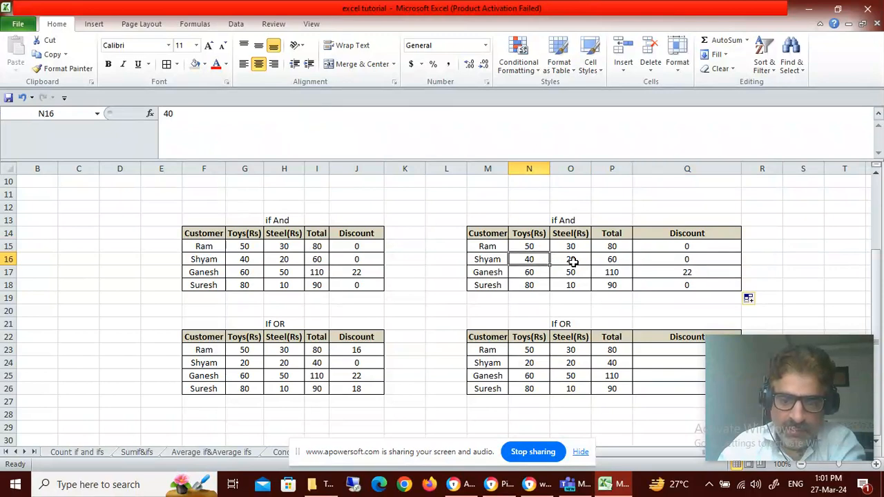
pyautogui.click(673, 272)
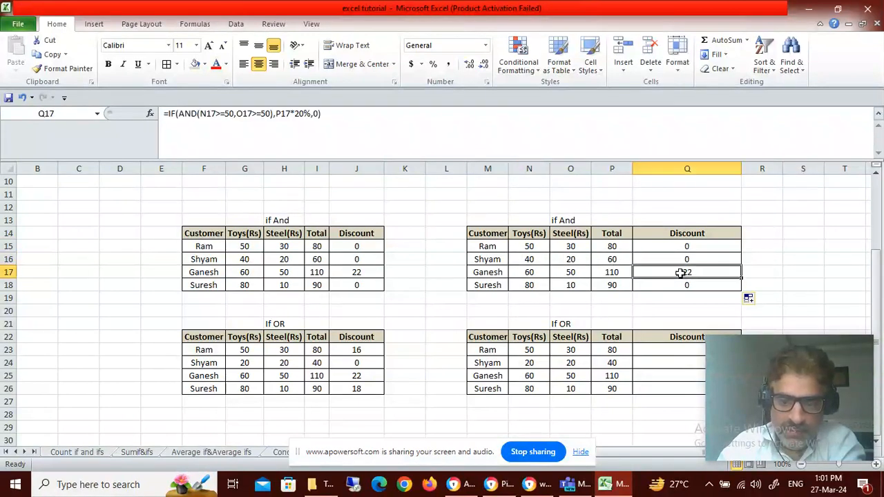
pyautogui.click(544, 275)
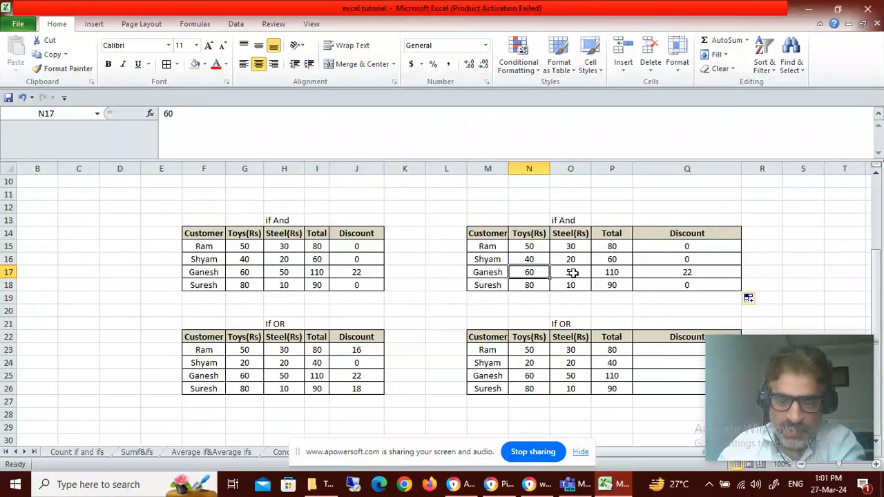
pyautogui.click(573, 273)
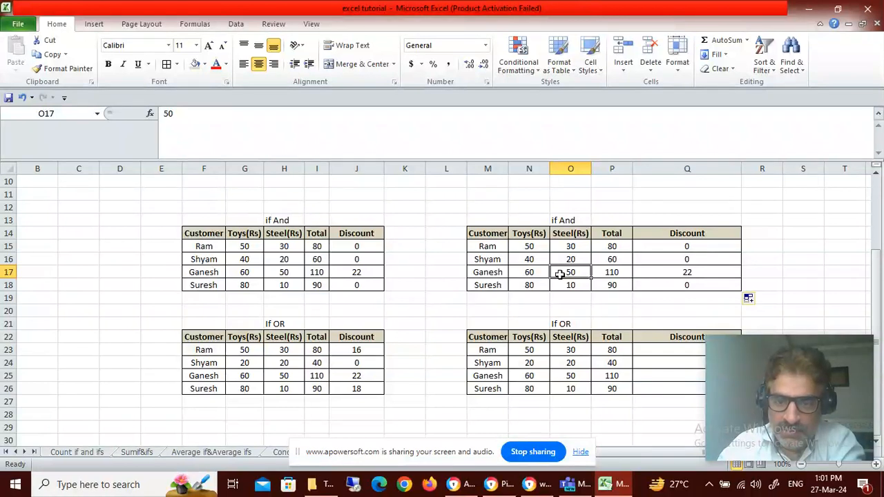
pyautogui.click(718, 272)
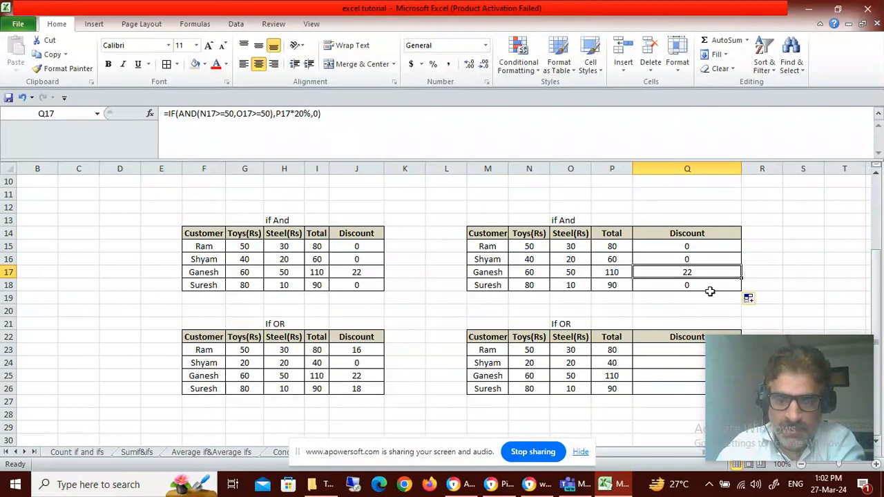
# - Examine the Toys(Rs), Steel(Rs) and Total cells of row 23 in the If OR practice table and select its discount cell Q23
pyautogui.scroll(-2, 710, 292)
pyautogui.click(694, 274)
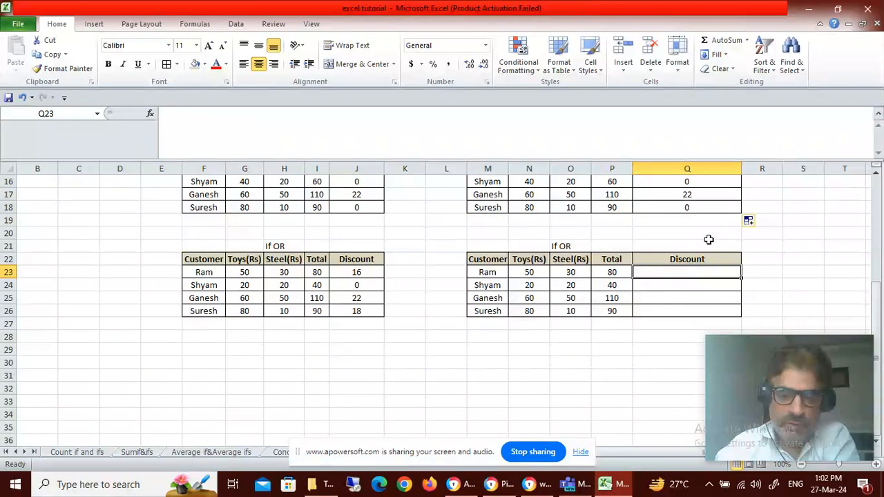
pyautogui.click(537, 258)
pyautogui.click(573, 263)
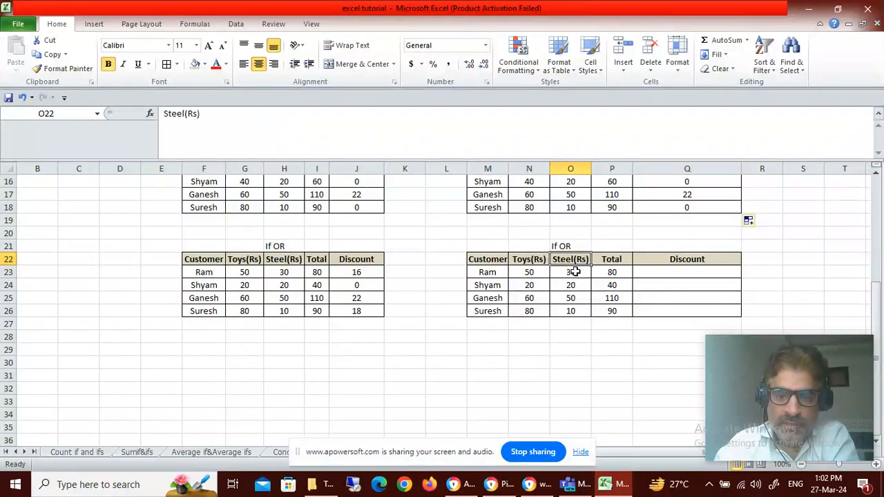
pyautogui.click(575, 272)
pyautogui.click(543, 273)
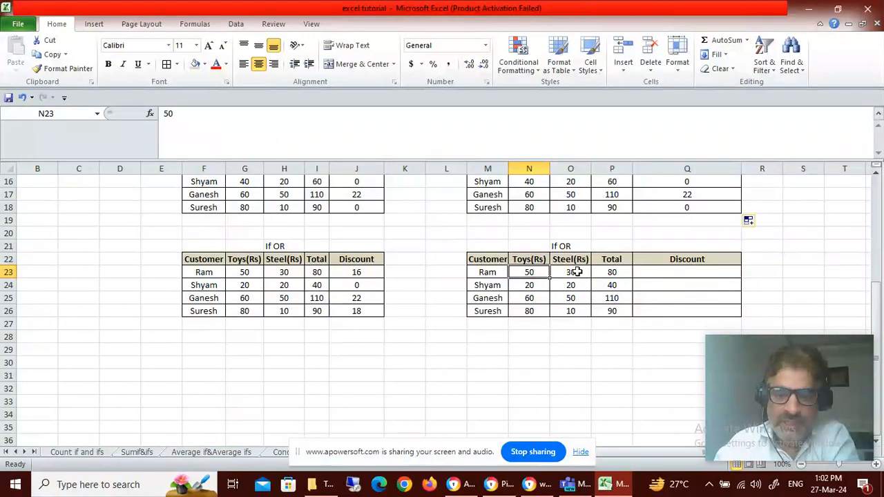
pyautogui.click(577, 272)
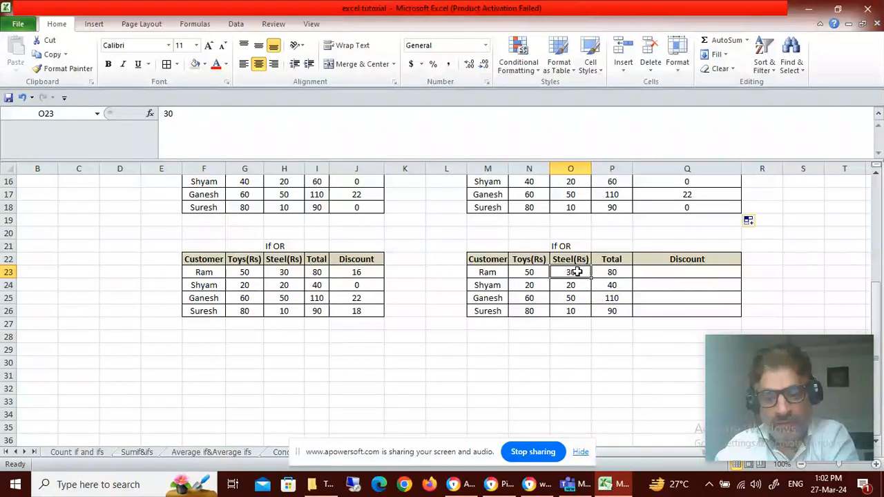
pyautogui.click(535, 273)
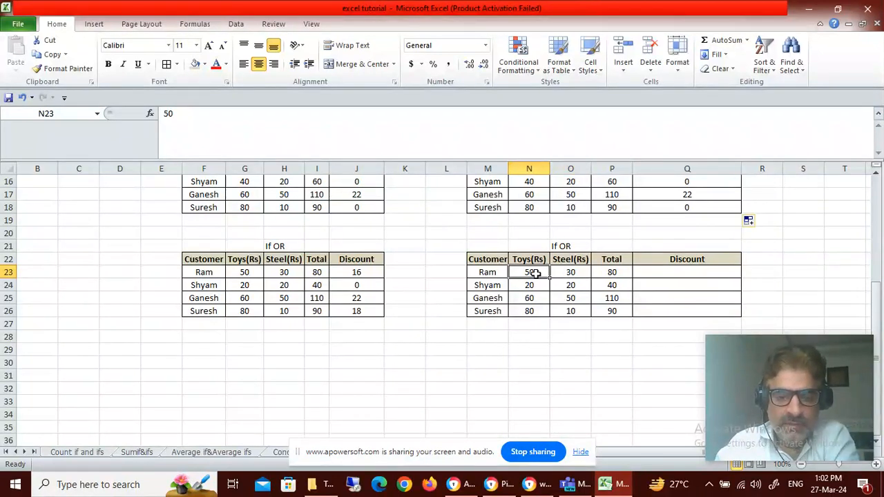
pyautogui.click(571, 272)
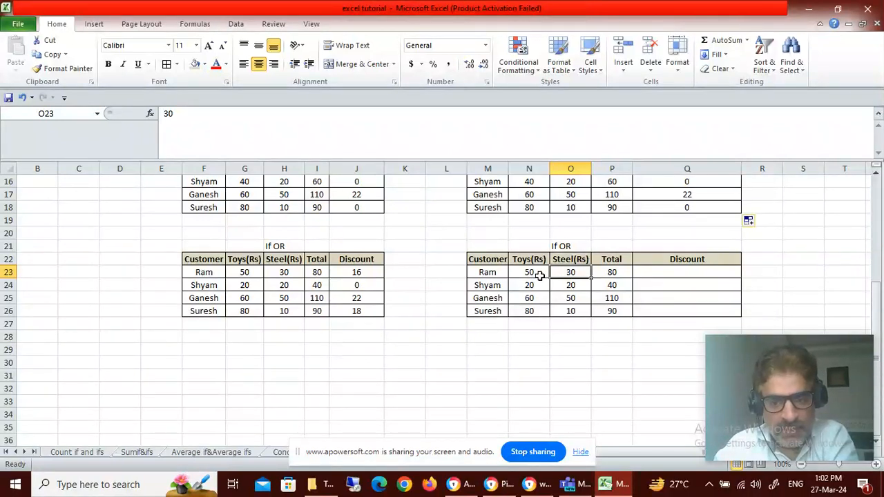
pyautogui.click(607, 272)
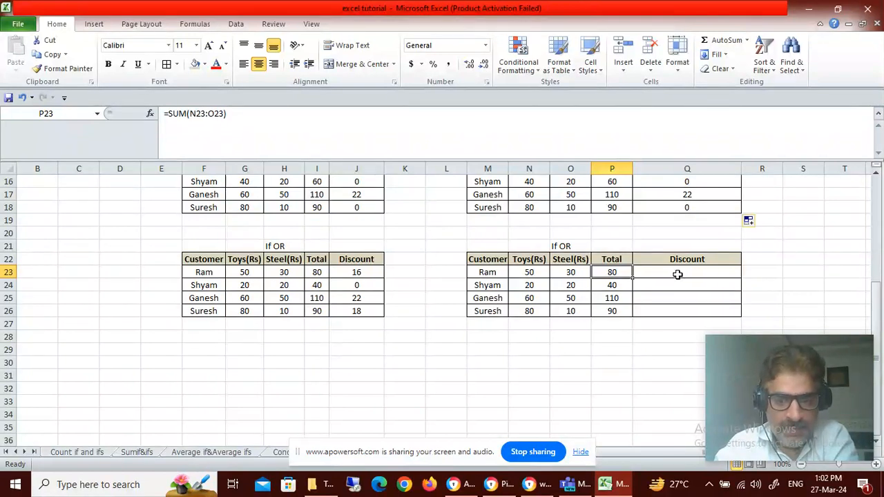
pyautogui.click(667, 273)
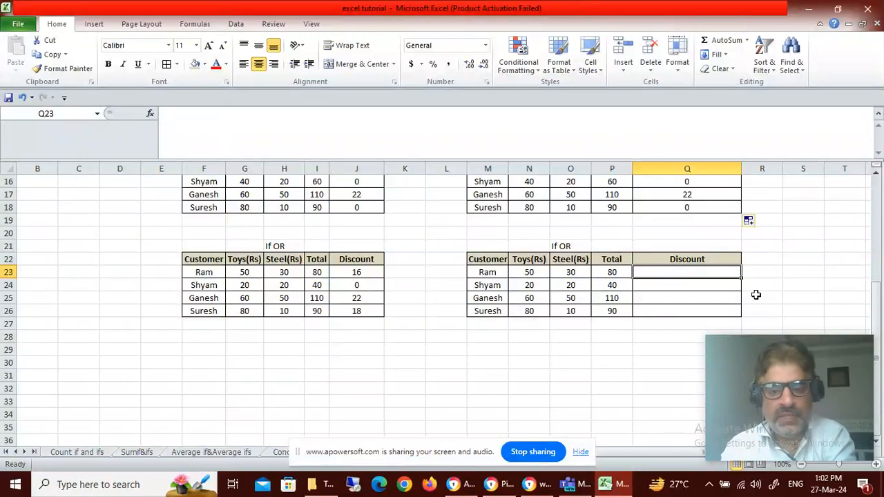
# - Start an IF formula in Q23, the first discount cell of the If OR practice table
pyautogui.write('=if')
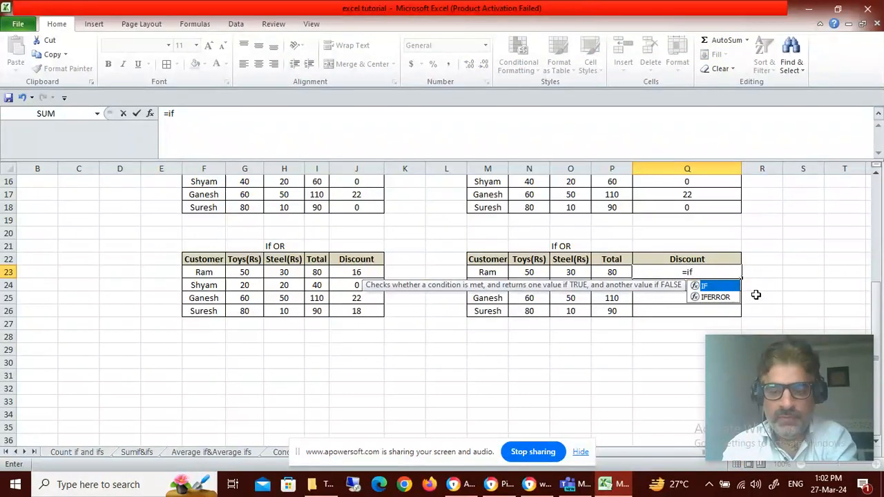
pyautogui.press('Tab')
pyautogui.write('and')
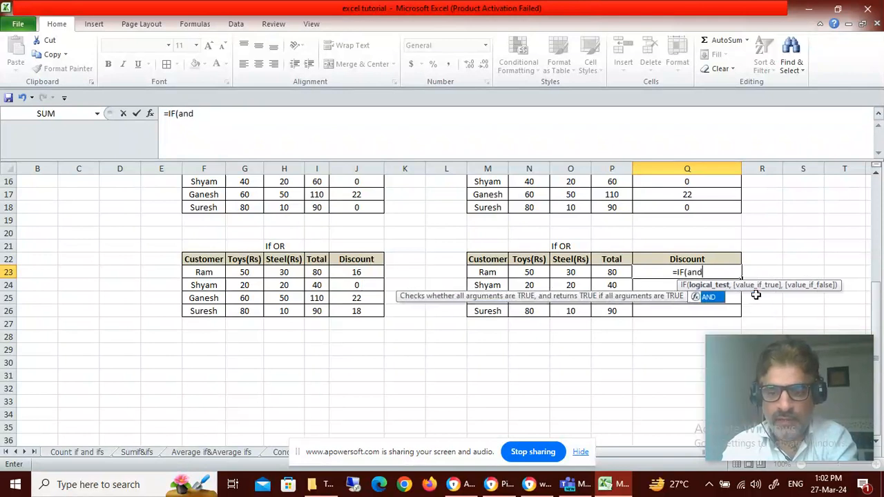
pyautogui.press('Tab')
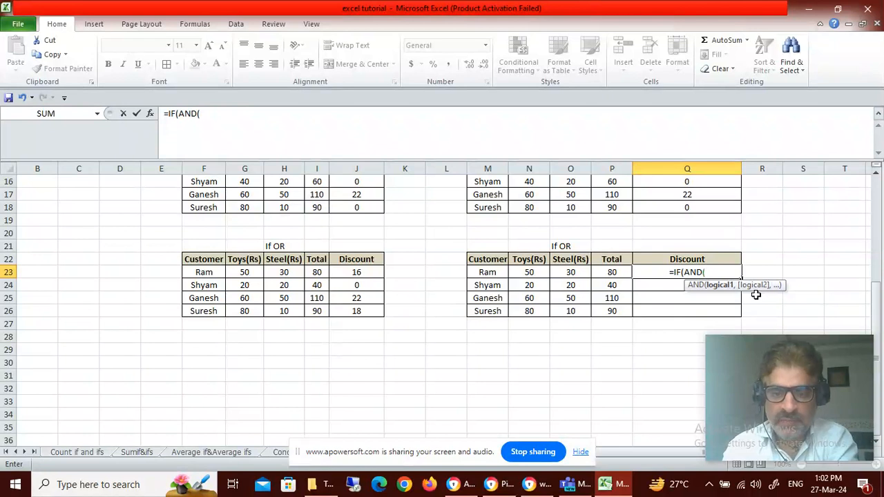
pyautogui.press('BackSpace')
pyautogui.press('BackSpace')
pyautogui.press('BackSpace')
pyautogui.press('BackSpace')
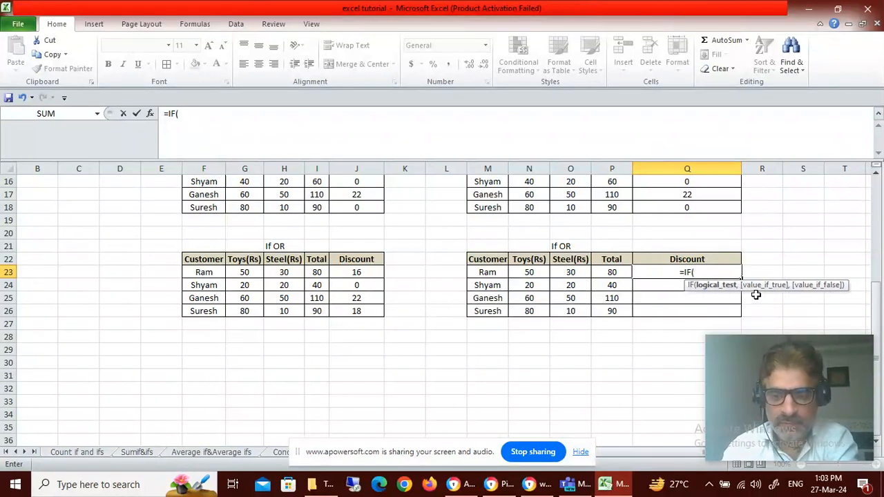
# - Add an OR test to the Q23 IF formula with the conditions N23>=50 and O23>=50, and close the test
pyautogui.write('or')
pyautogui.press('Tab')
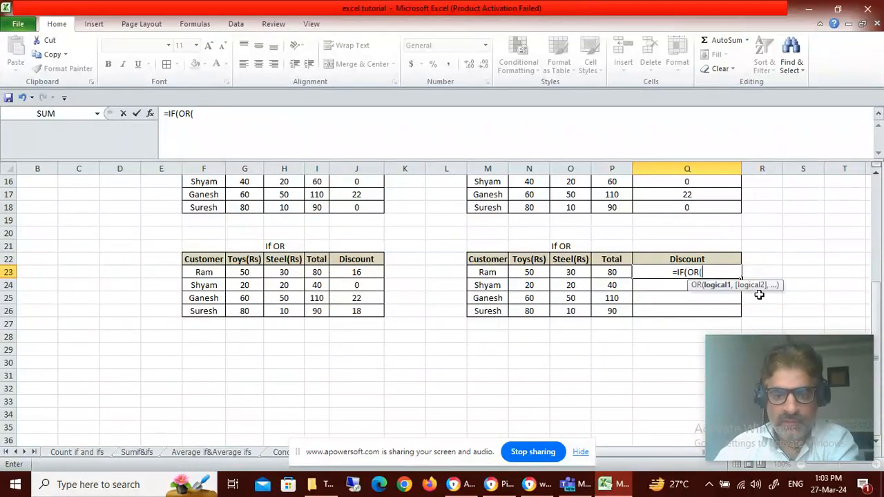
pyautogui.click(543, 274)
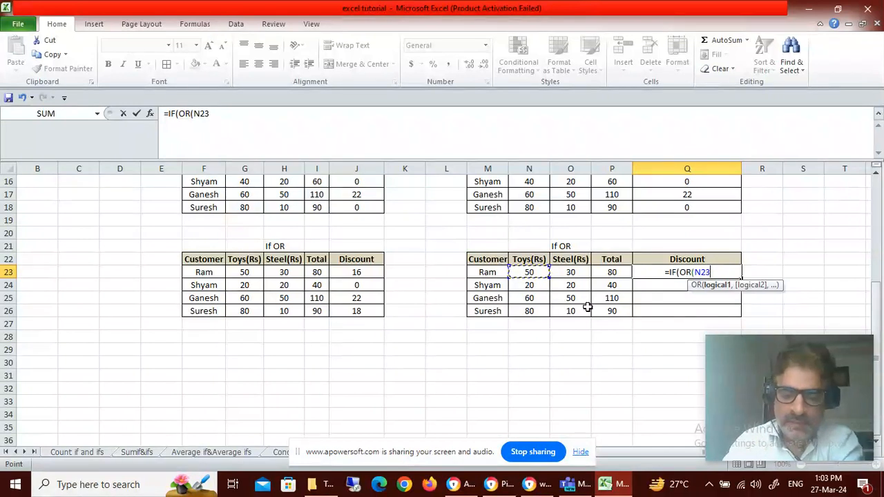
pyautogui.write('>')
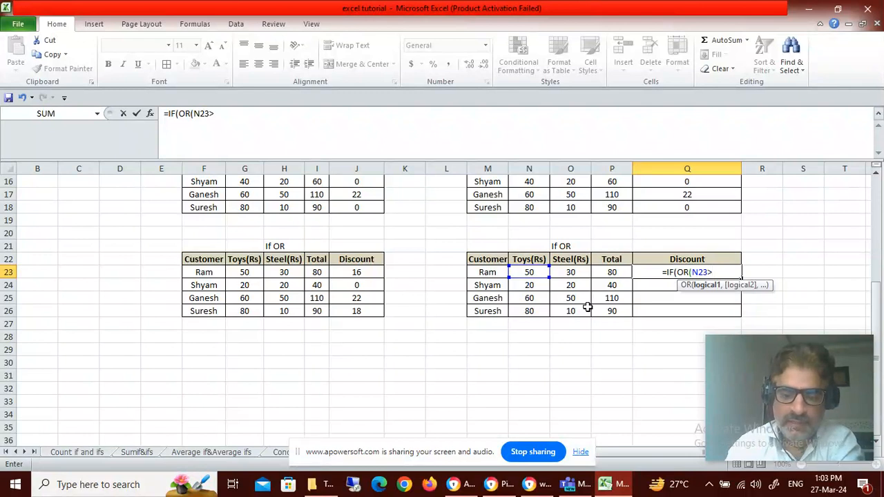
pyautogui.write('=50')
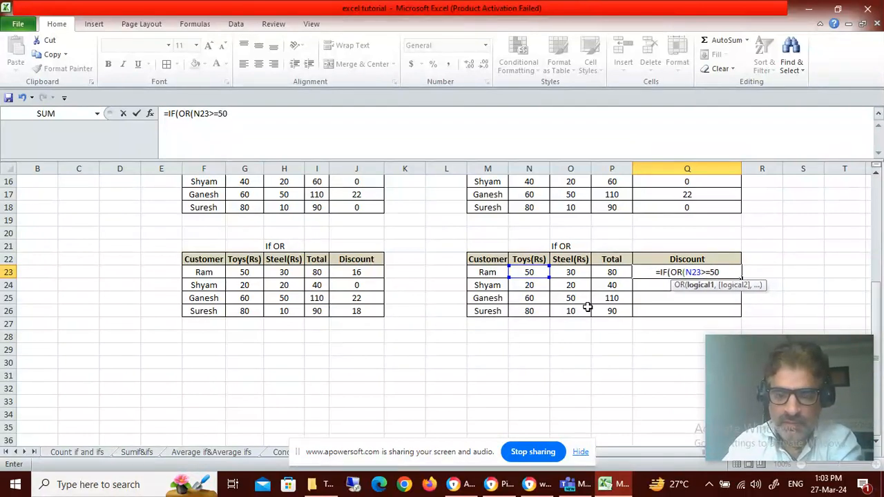
pyautogui.write(',')
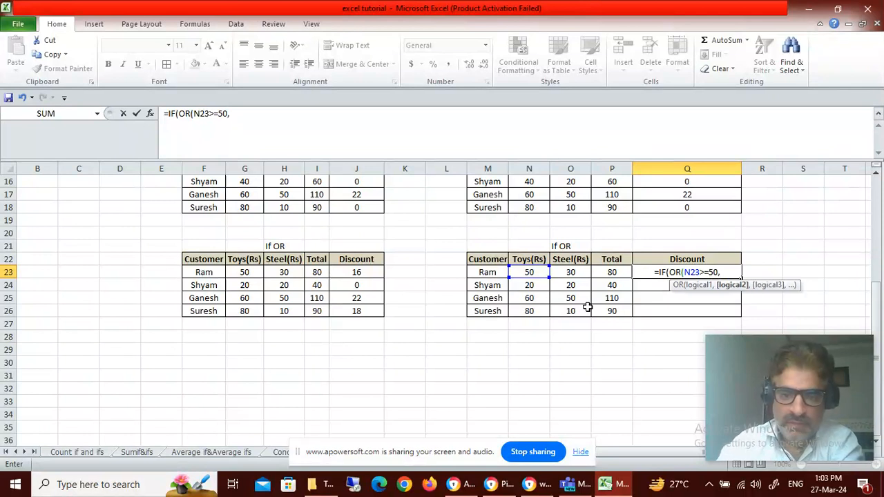
pyautogui.click(570, 272)
pyautogui.write('>=50')
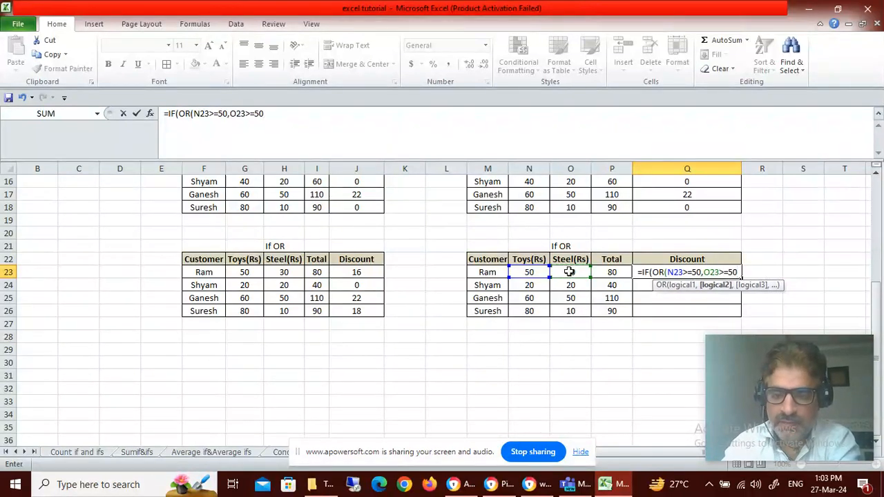
pyautogui.write('),')
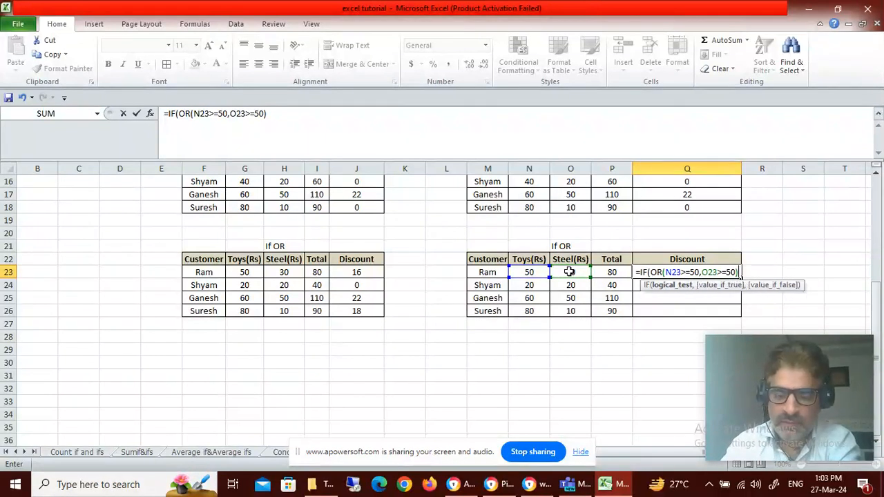
# - Finish the Q23 formula with P23*20% as the true value and 0 as the false value, enter it and reselect Q23
pyautogui.click(617, 273)
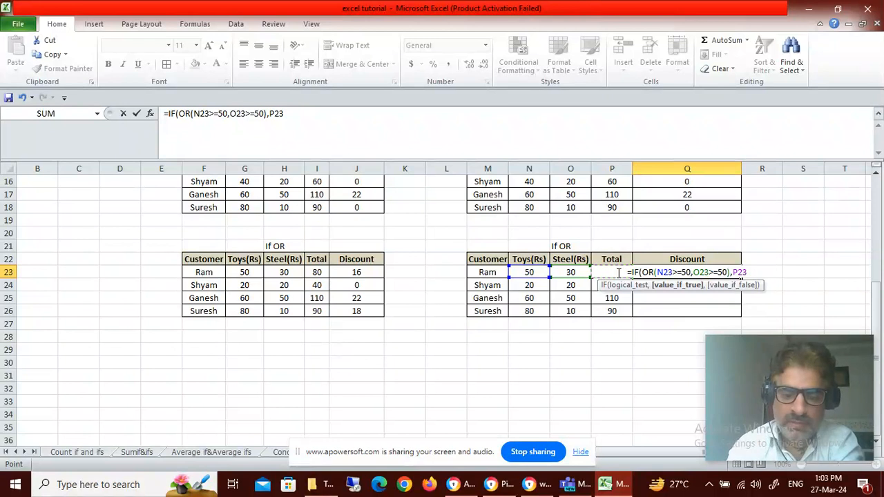
pyautogui.write('*20')
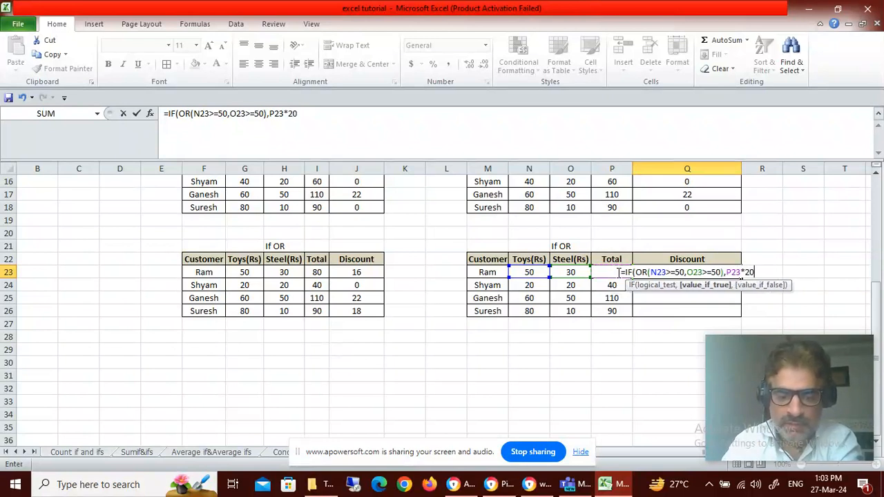
pyautogui.write('%,')
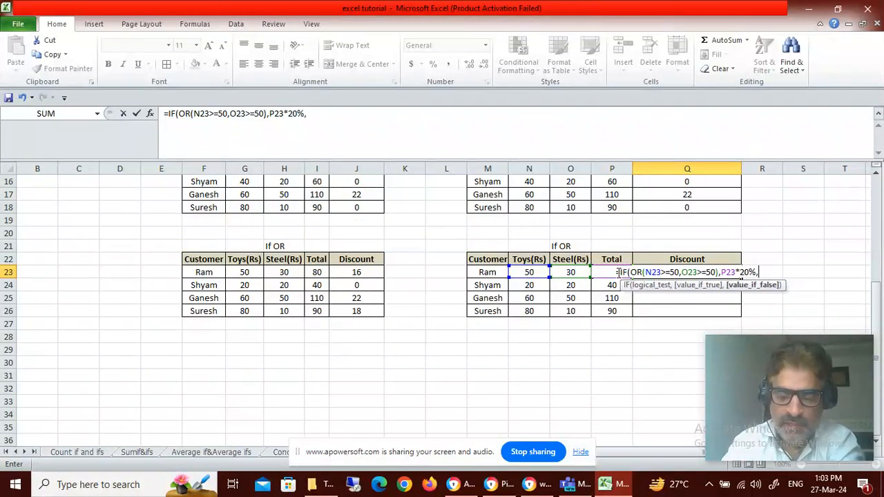
pyautogui.write('0)')
pyautogui.press('Return')
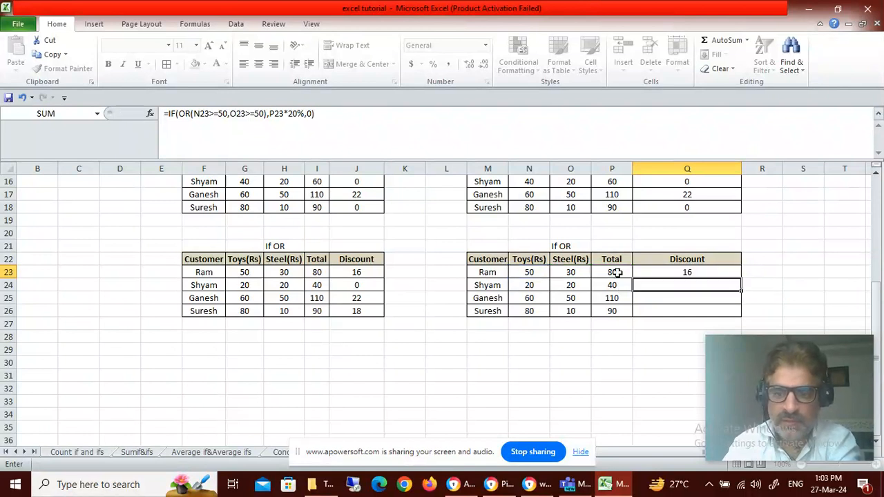
pyautogui.press('Up')
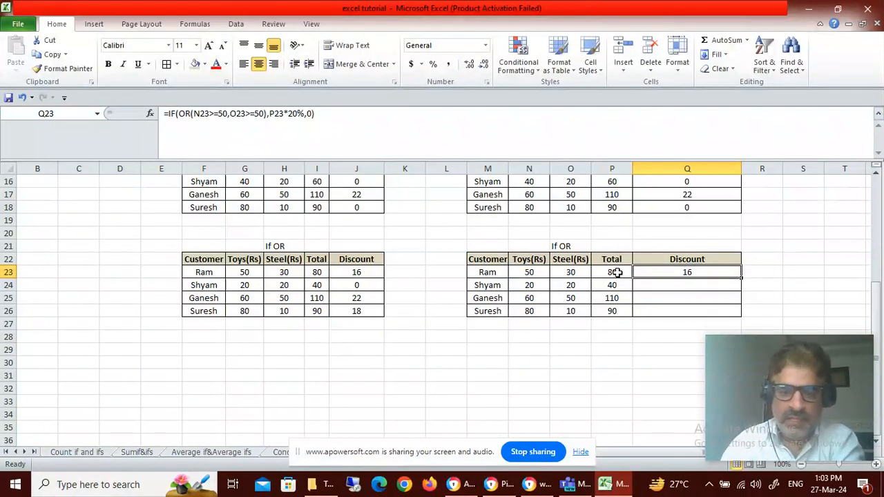
# - Compare the Q23 discount with the Toys(Rs) and Total amounts of row 23 and with the if And discount in Q15
pyautogui.click(537, 273)
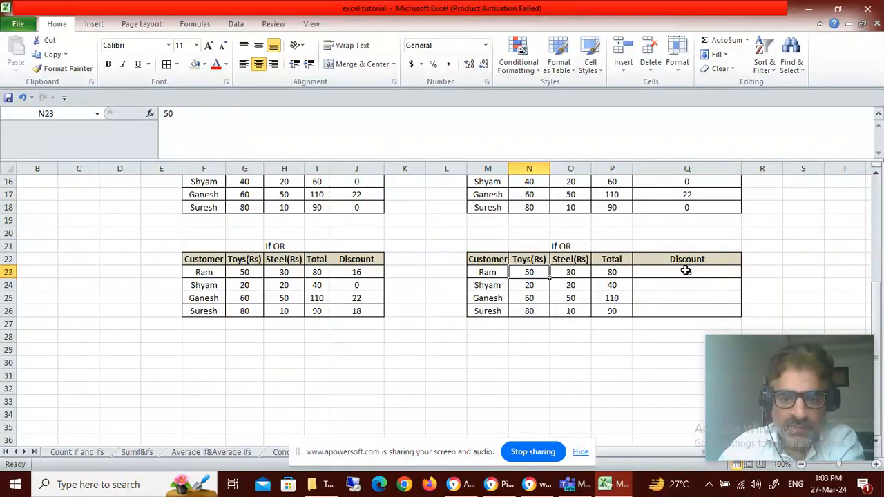
pyautogui.scroll(1, 691, 255)
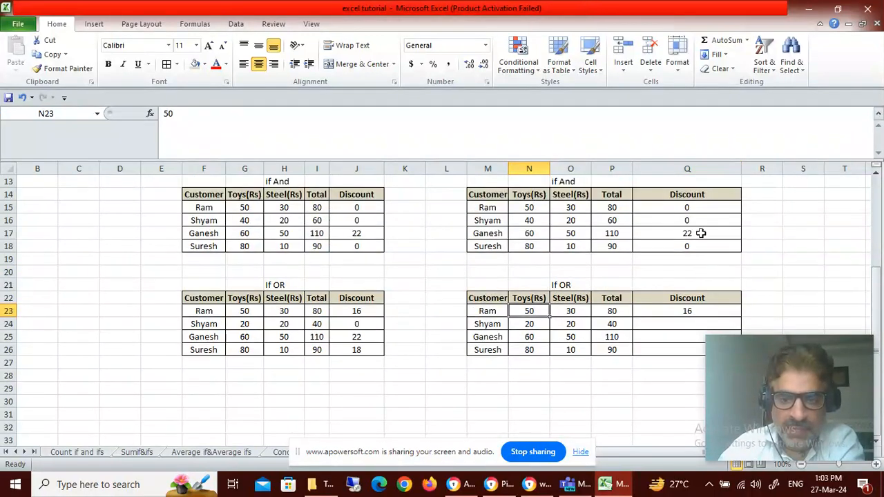
pyautogui.click(673, 208)
pyautogui.click(679, 311)
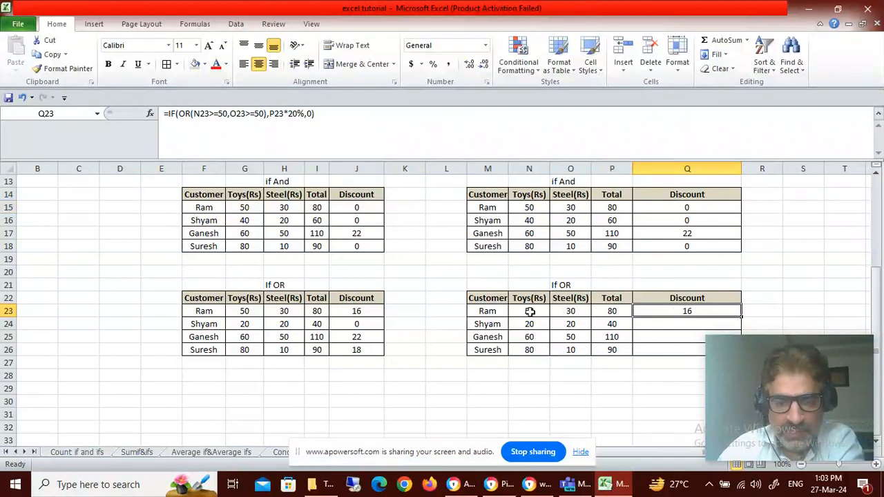
pyautogui.click(612, 310)
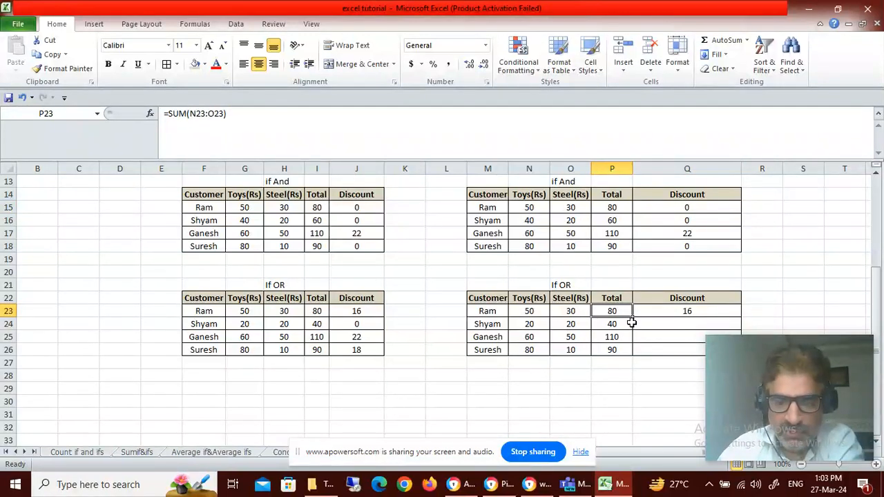
# - Copy the Q23 discount formula down through Q26 in the If OR practice table
pyautogui.scroll(-1, 632, 323)
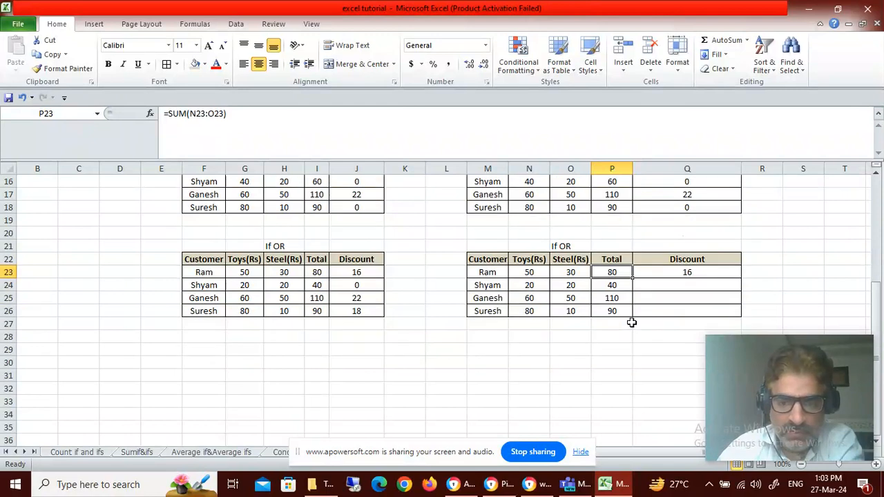
pyautogui.click(691, 274)
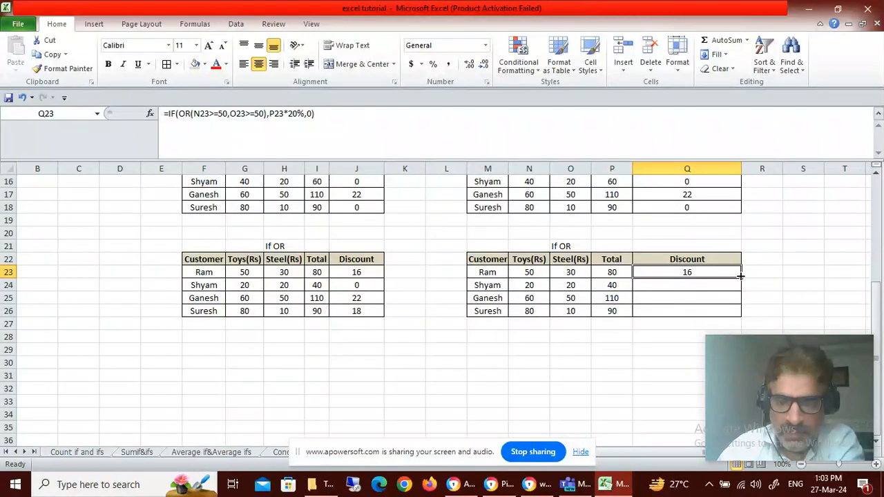
pyautogui.moveTo(741, 277); pyautogui.dragTo(740, 315)
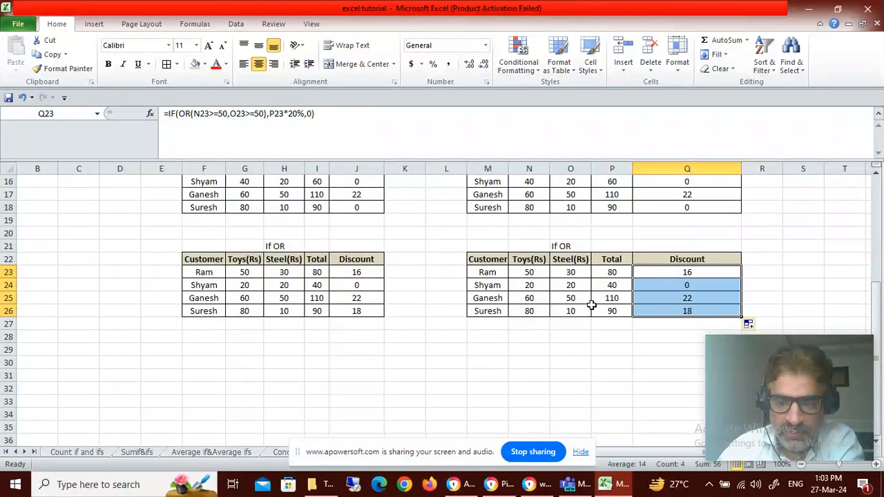
# - Check the Q24 discount against the Toys(Rs), Steel(Rs) and Total cells of row 24, and review the practice tables above
pyautogui.click(563, 284)
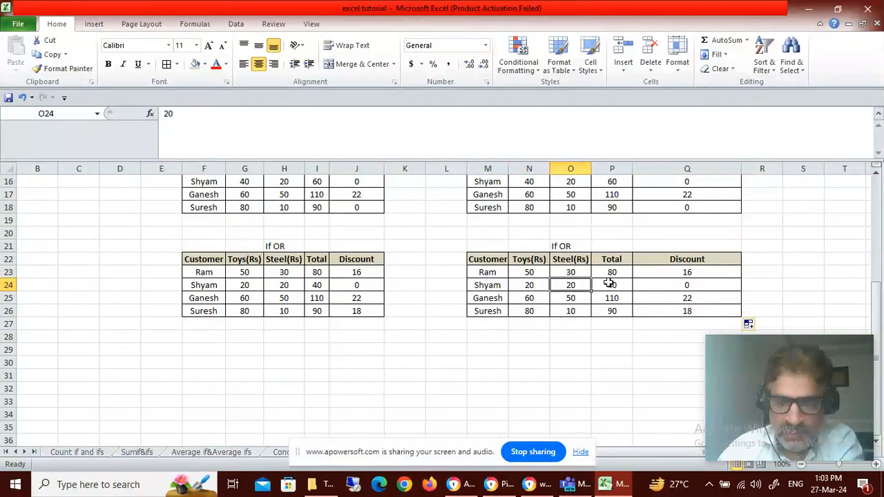
pyautogui.click(610, 284)
pyautogui.click(573, 283)
pyautogui.click(541, 285)
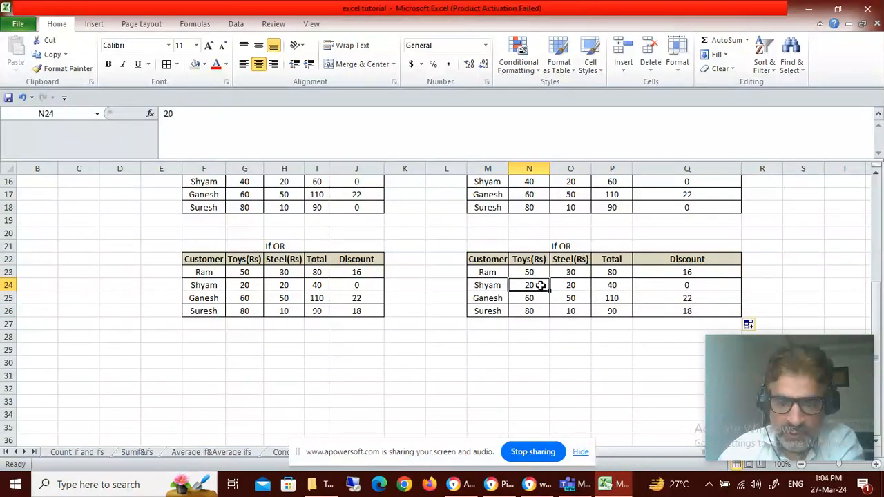
pyautogui.click(566, 283)
pyautogui.click(685, 285)
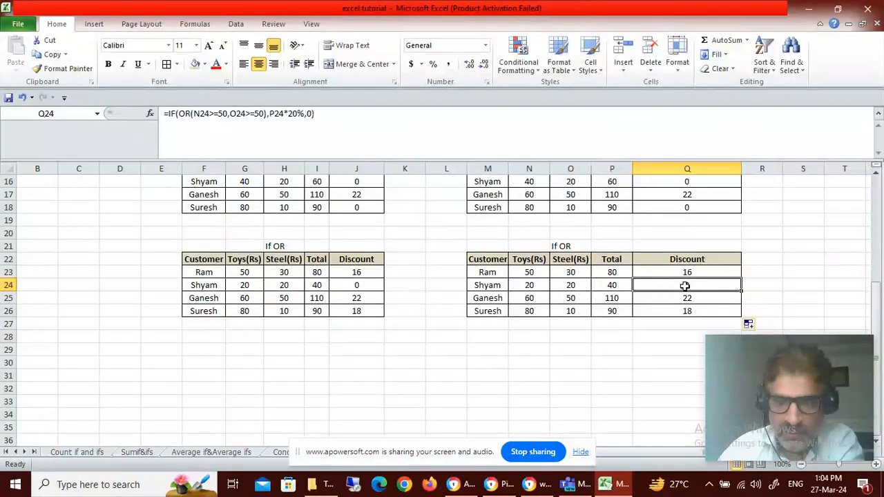
pyautogui.scroll(5, 613, 362)
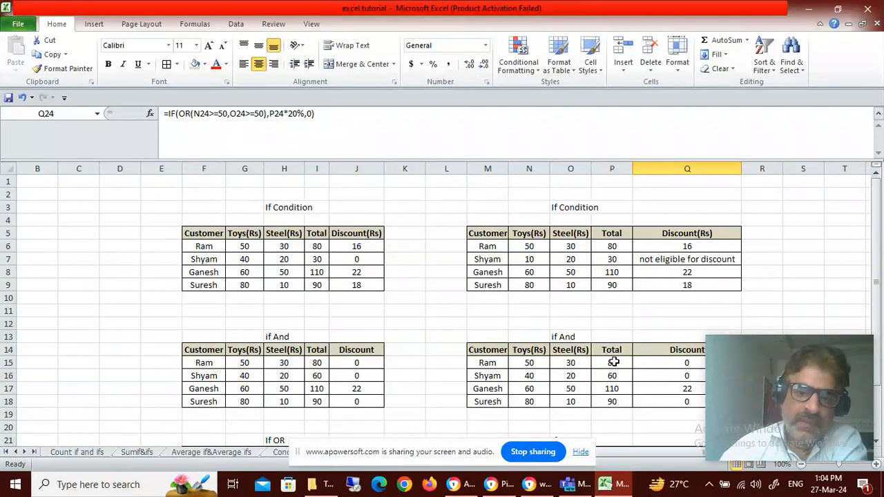
# - Switch to the browser and view the Preply tutor profile and the Conditional Formatting YouTube page, ending on the Apowersoft recorder page
pyautogui.click(468, 484)
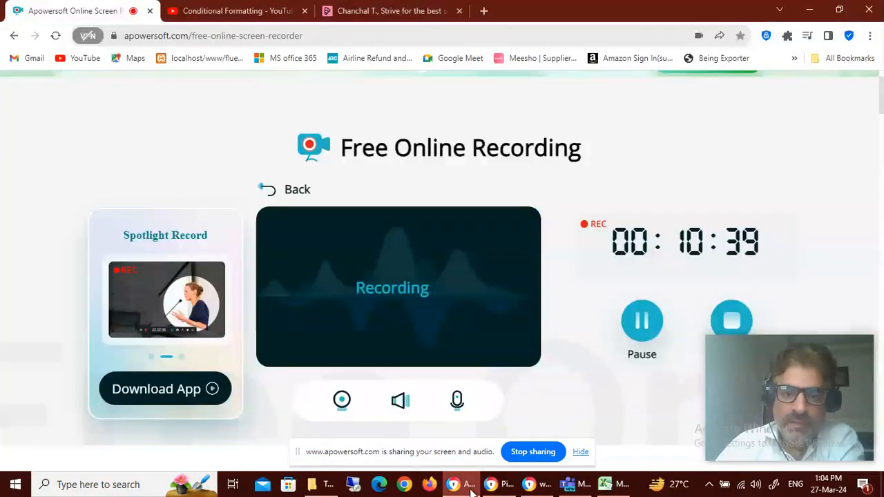
pyautogui.click(422, 17)
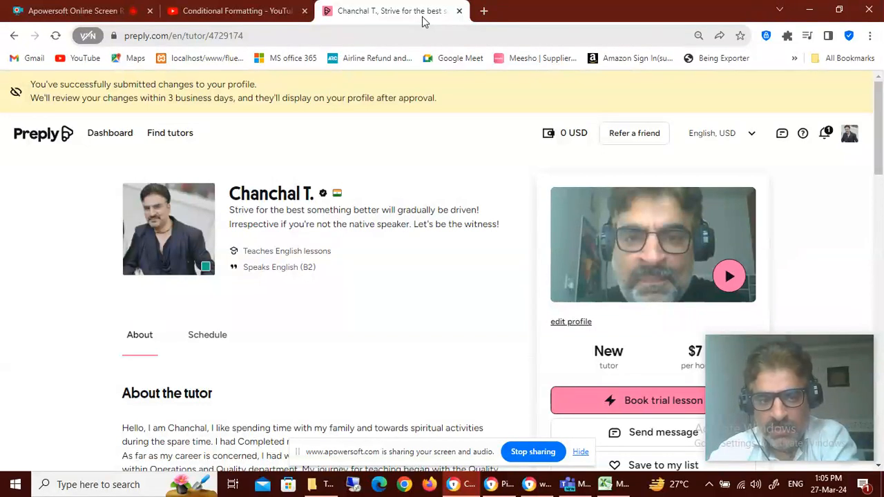
pyautogui.click(251, 20)
pyautogui.click(83, 10)
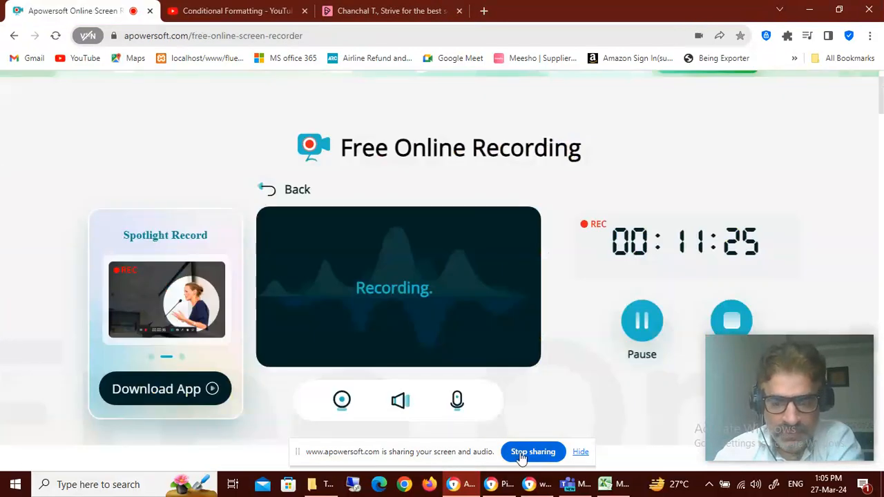